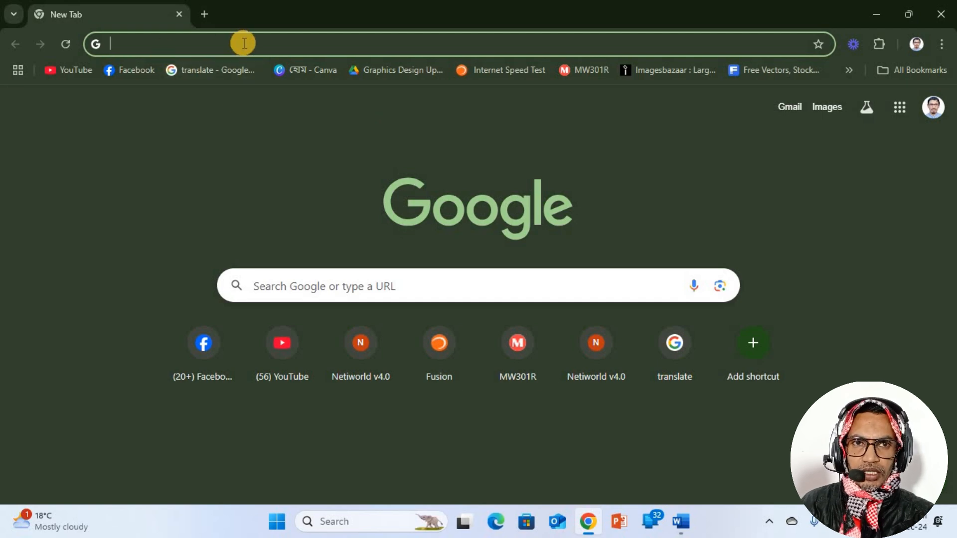
# Open canva.com and search its templates for "Fashion logo".
pyautogui.write('canva.com')
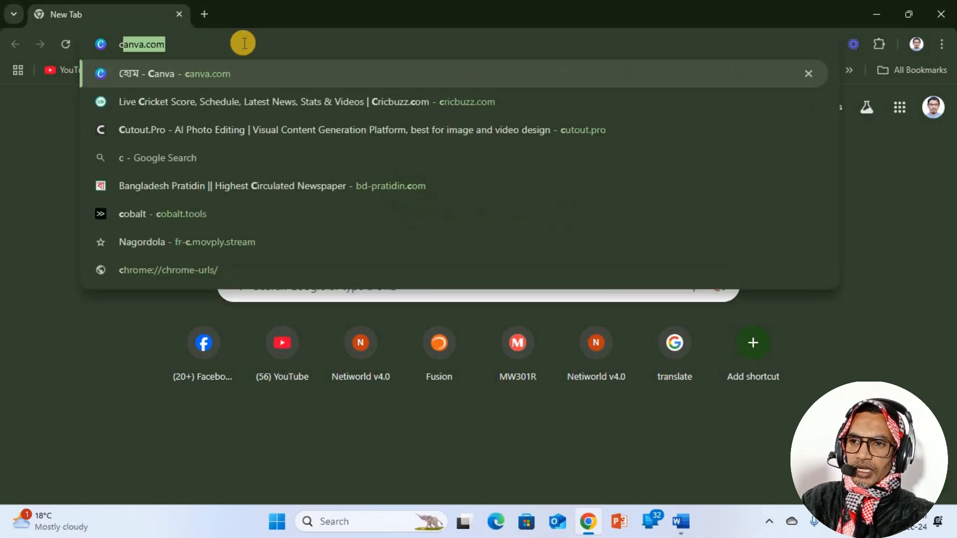
pyautogui.press('Return')
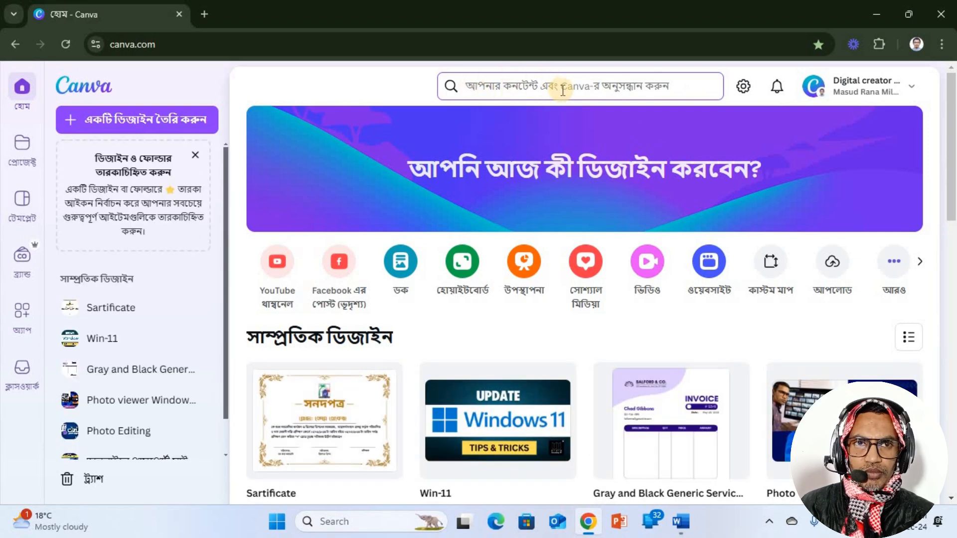
pyautogui.click(538, 82)
pyautogui.write('Fashion logo')
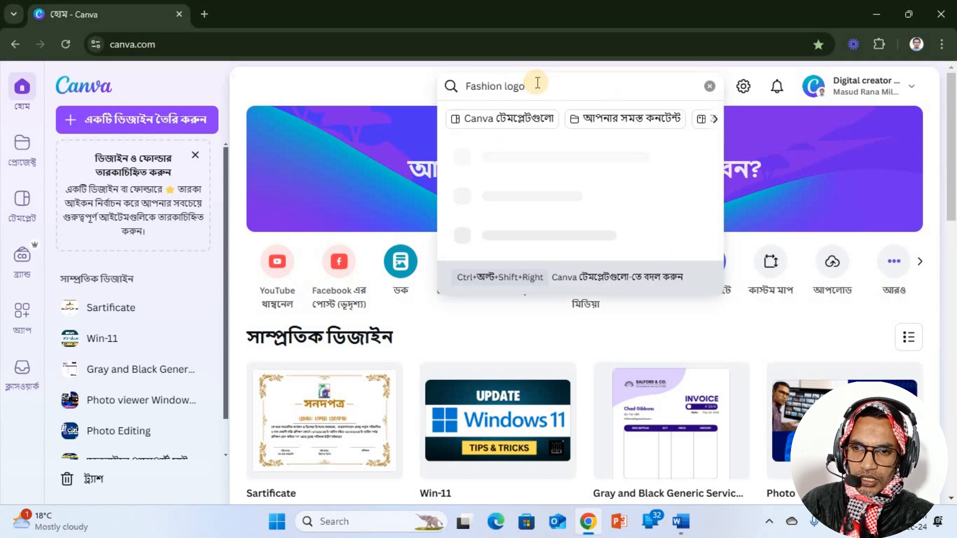
pyautogui.press('Return')
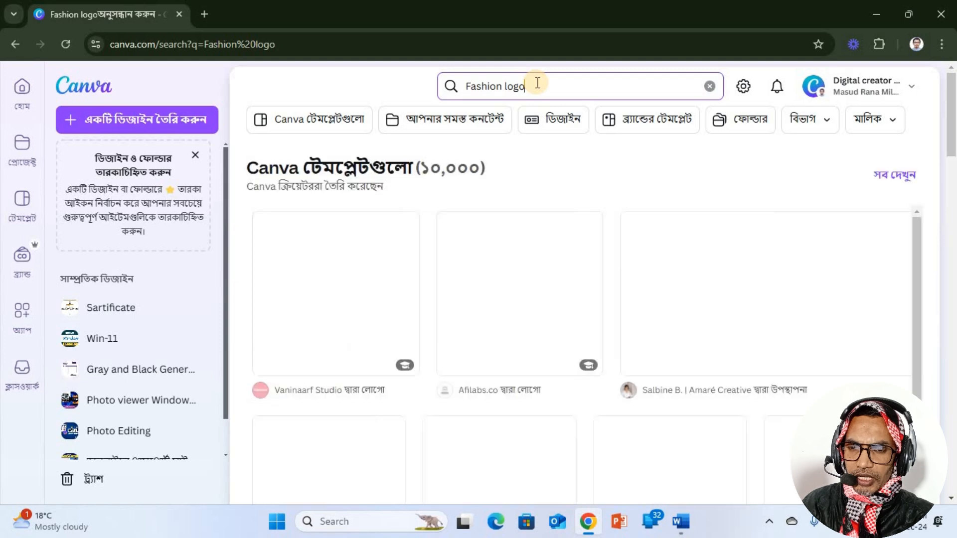
# Look through the fashion logo templates in the search results and load more of them.
pyautogui.moveTo(518, 343)
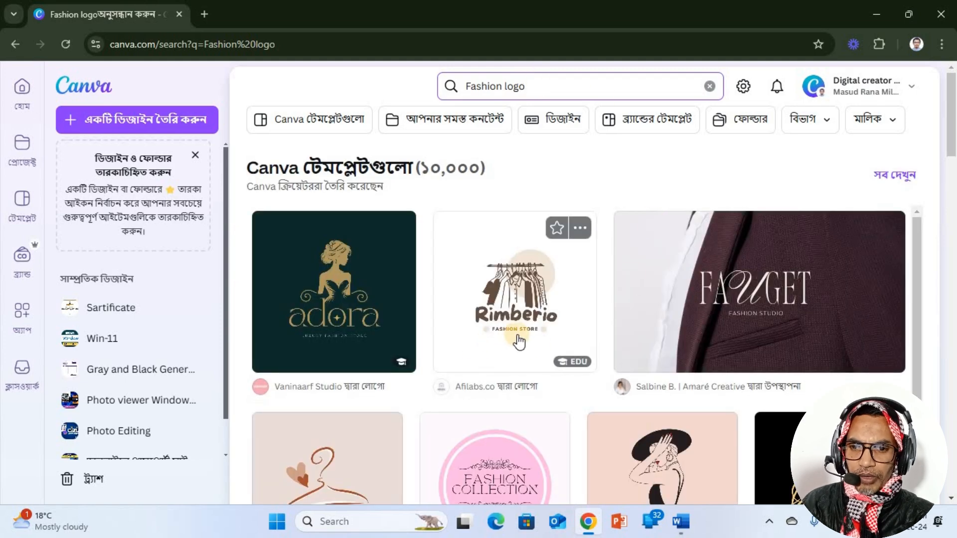
pyautogui.scroll(-1, 520, 342)
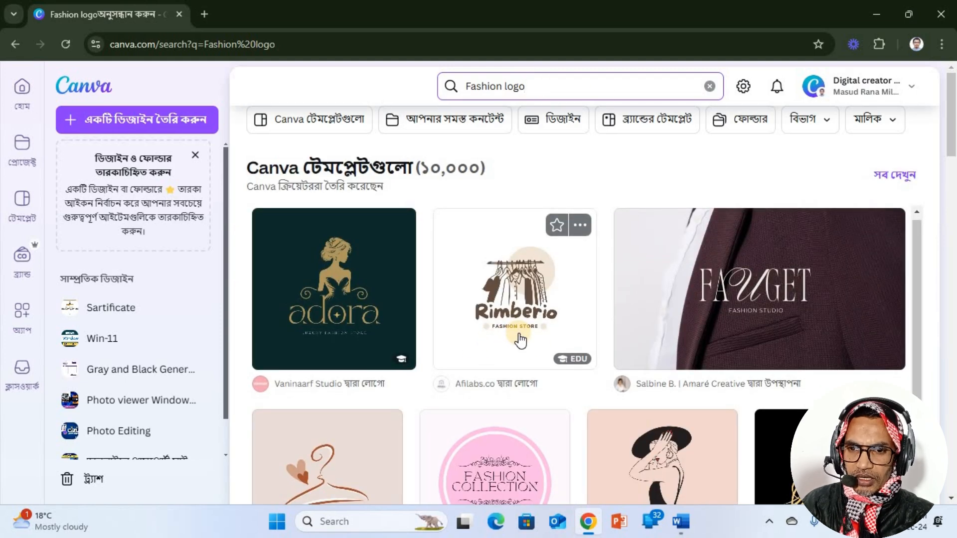
pyautogui.scroll(-4, 519, 342)
pyautogui.scroll(-5, 520, 342)
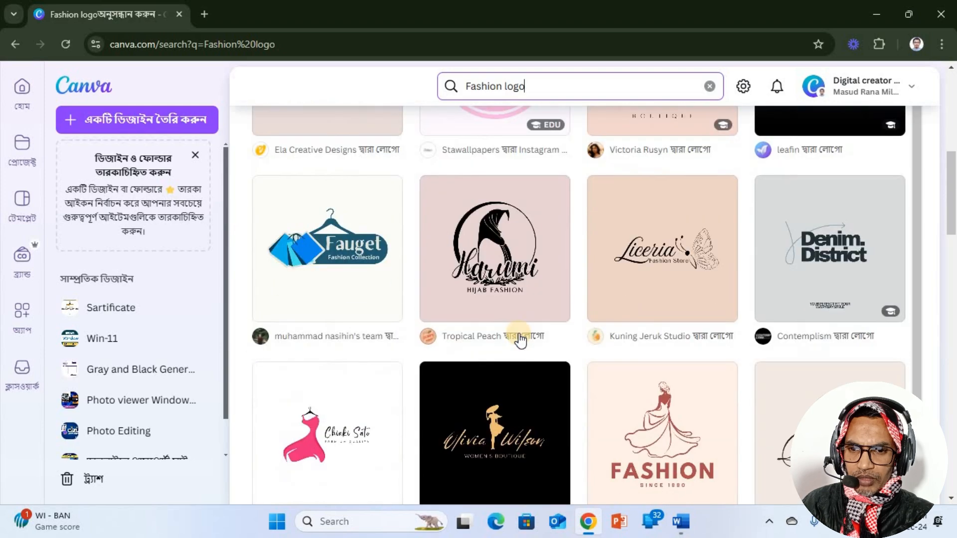
pyautogui.scroll(-4, 521, 339)
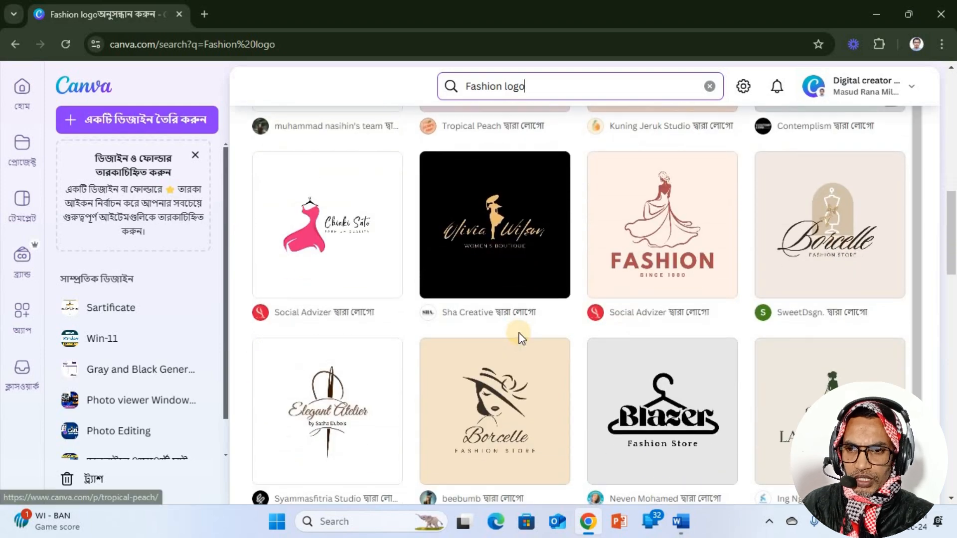
pyautogui.scroll(-4, 519, 337)
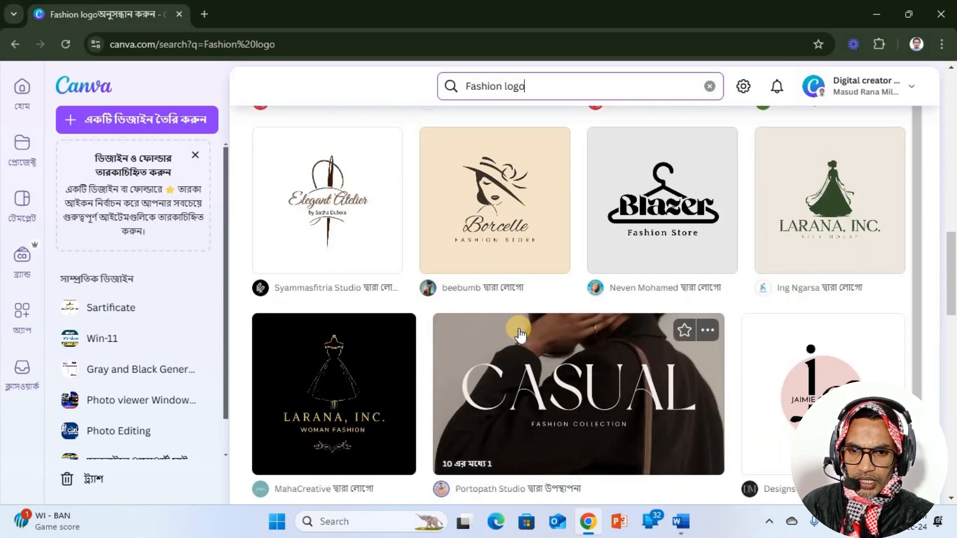
pyautogui.scroll(-4, 520, 337)
pyautogui.scroll(-8, 566, 331)
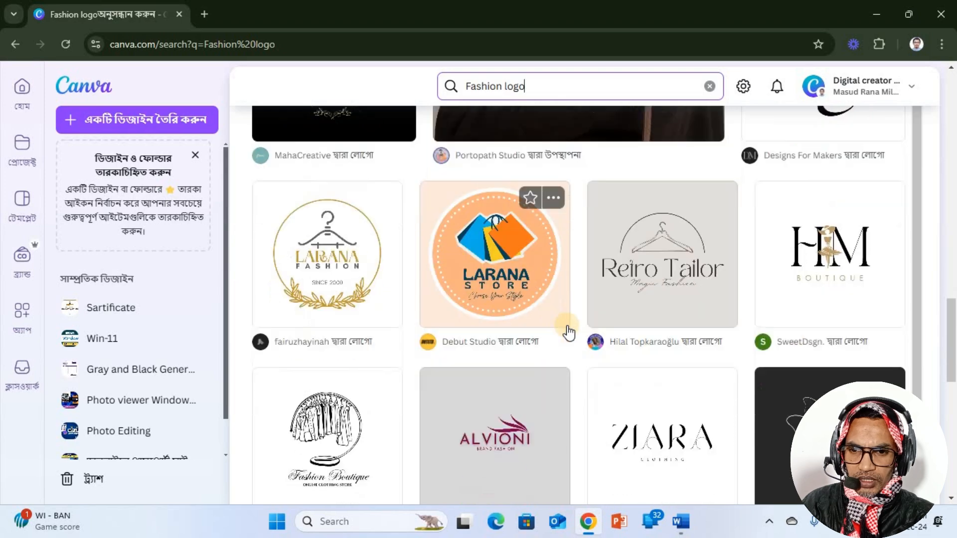
pyautogui.scroll(5, 569, 331)
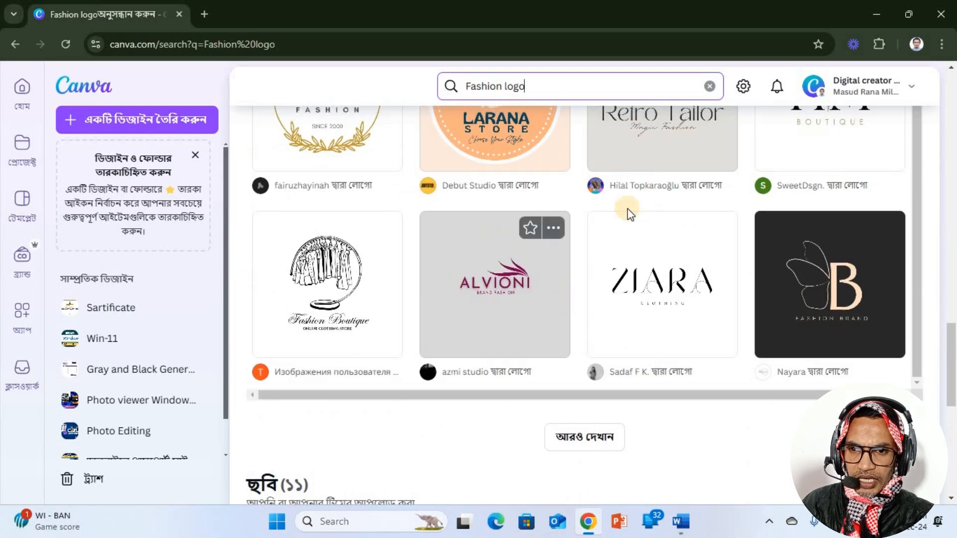
pyautogui.click(606, 445)
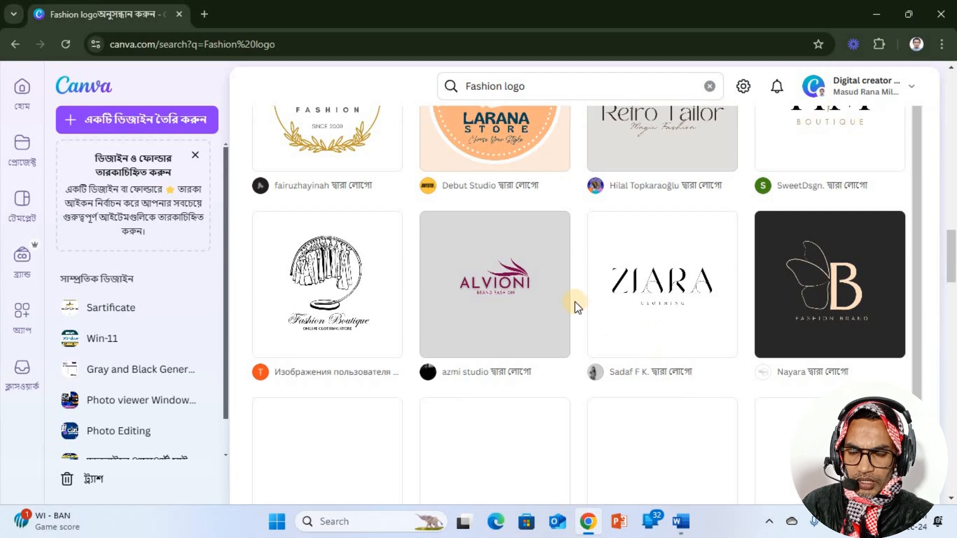
# Look through the additional fashion logo templates and open the preview of the orange Larana Store shopping-bag logo.
pyautogui.scroll(-5, 575, 301)
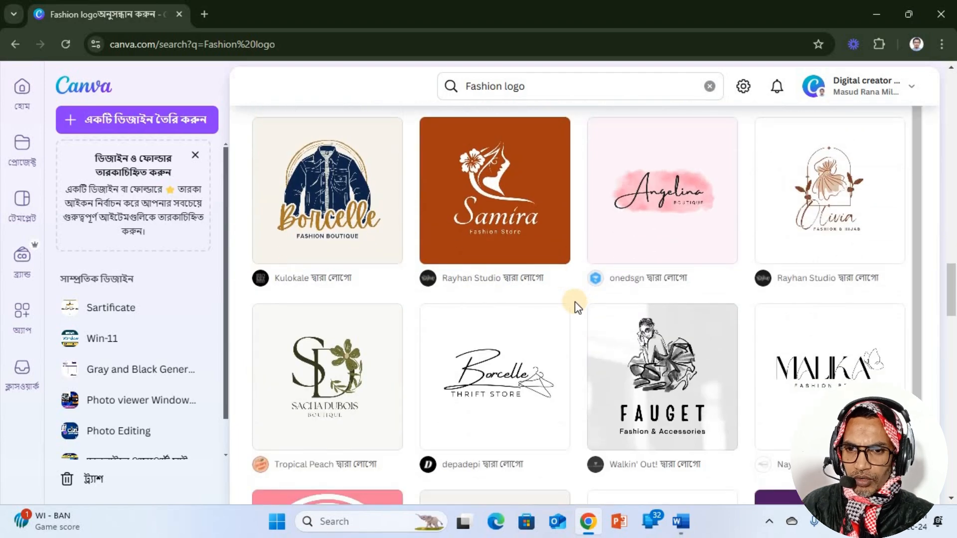
pyautogui.scroll(-8, 575, 301)
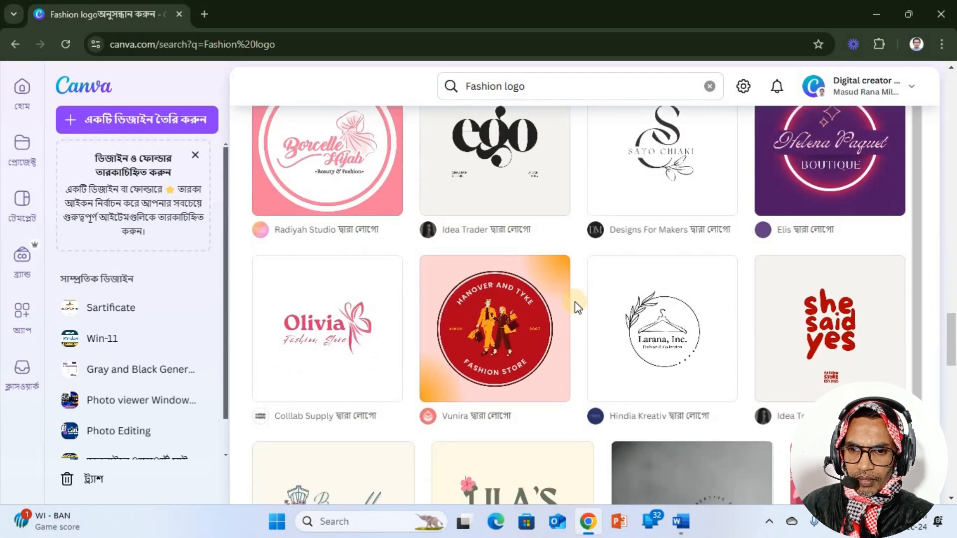
pyautogui.scroll(-5, 575, 301)
pyautogui.scroll(-5, 575, 301)
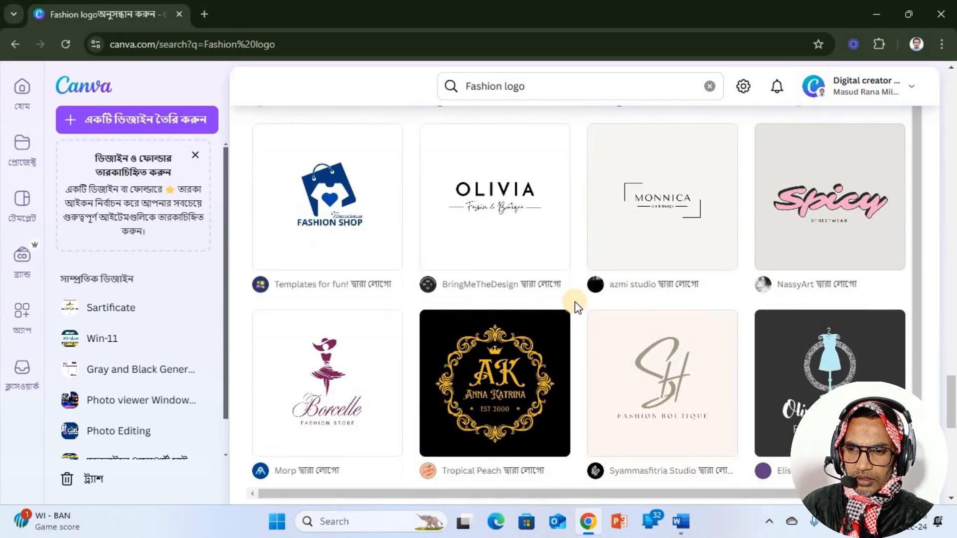
pyautogui.scroll(-5, 575, 301)
pyautogui.scroll(6, 575, 301)
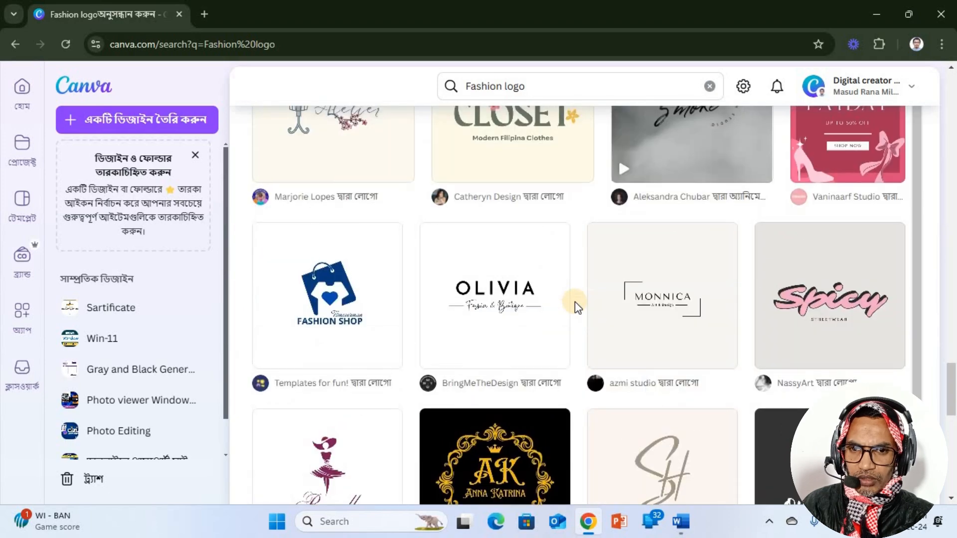
pyautogui.scroll(8, 583, 279)
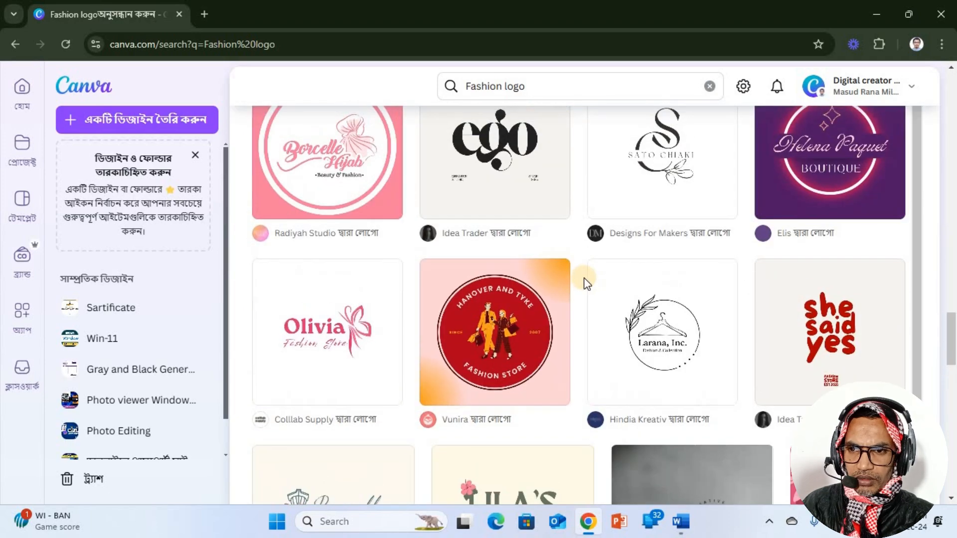
pyautogui.scroll(10, 586, 284)
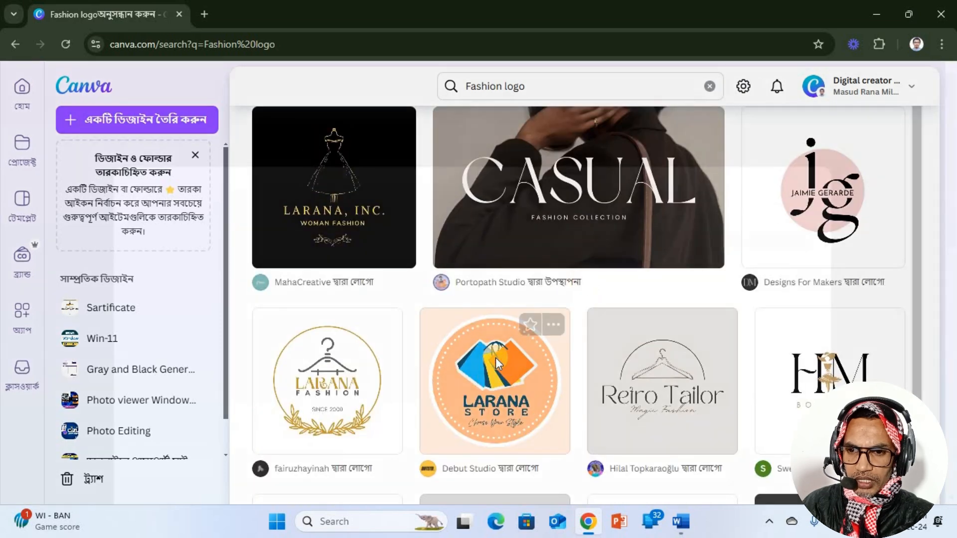
pyautogui.click(497, 365)
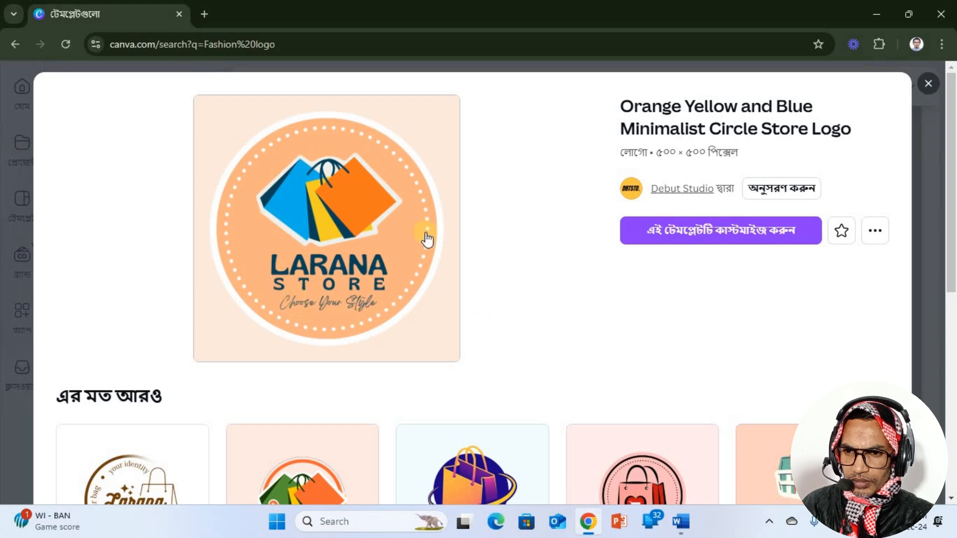
# Find the Purple Lavender Simple Illustrative Online Shop Logo among the similar templates and open it for customizing.
pyautogui.scroll(-4, 563, 288)
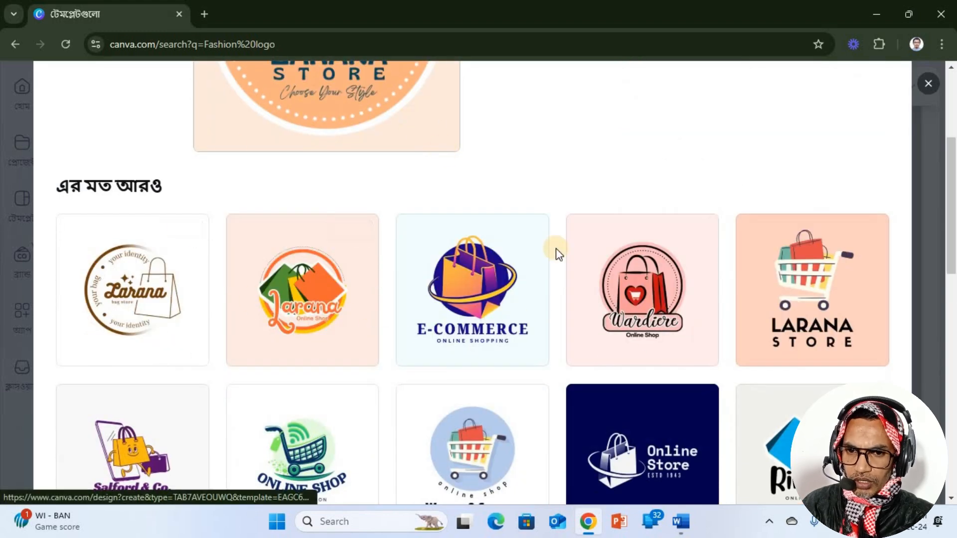
pyautogui.scroll(-5, 556, 256)
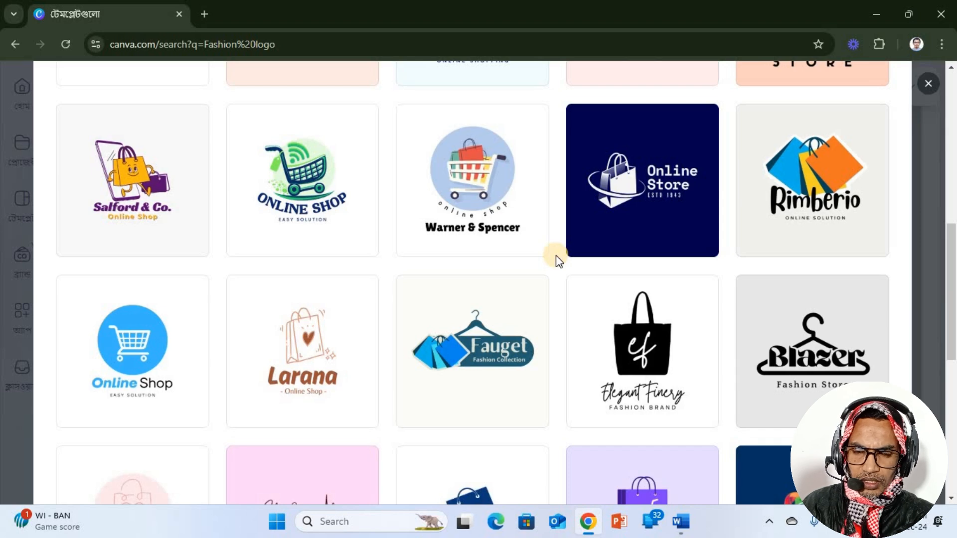
pyautogui.scroll(-4, 690, 224)
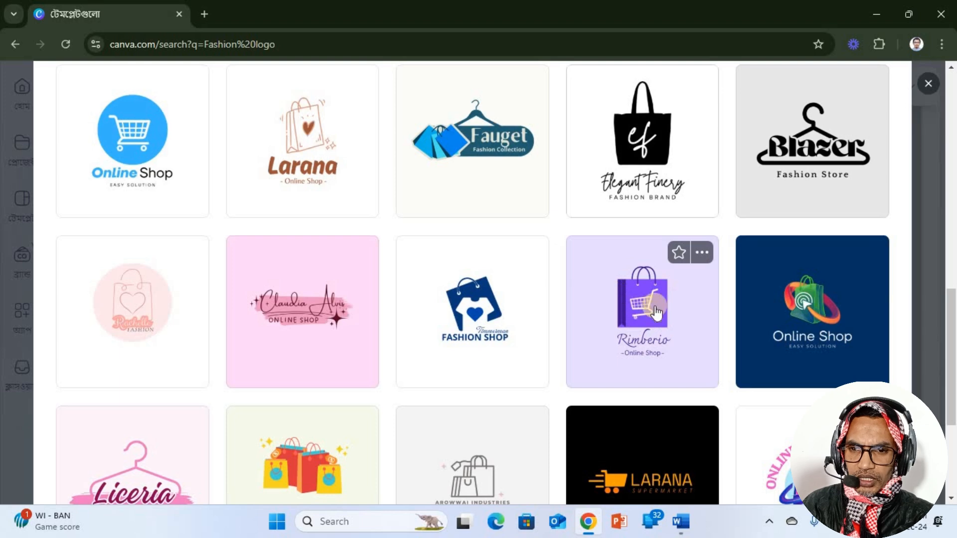
pyautogui.click(689, 312)
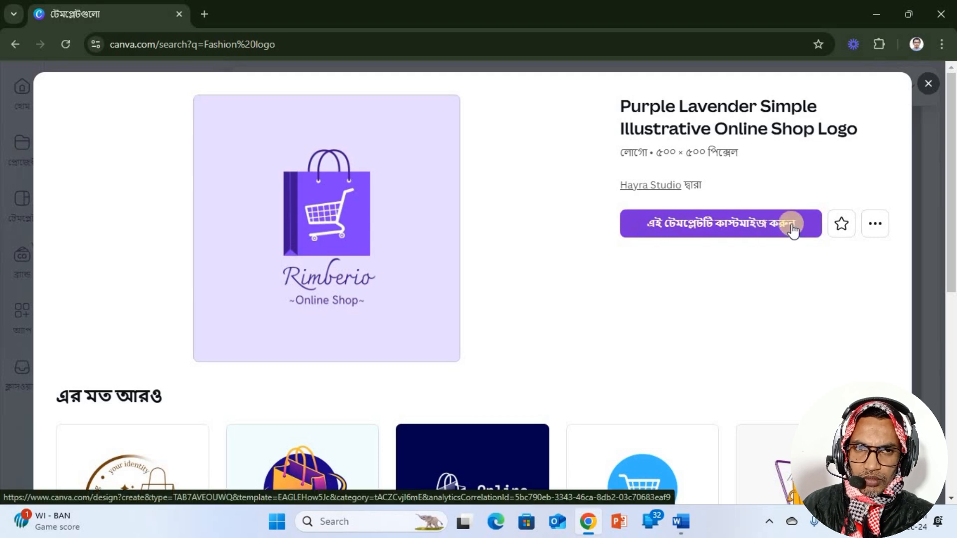
pyautogui.click(746, 226)
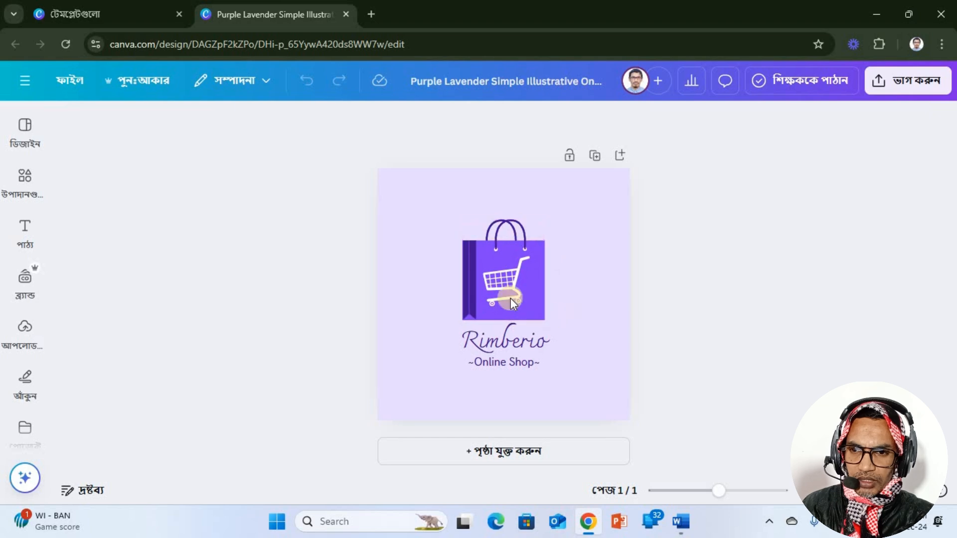
# Recolour the shopping bag graphic's dark purple side strip and handles to bright yellow #F1EF09.
pyautogui.click(483, 252)
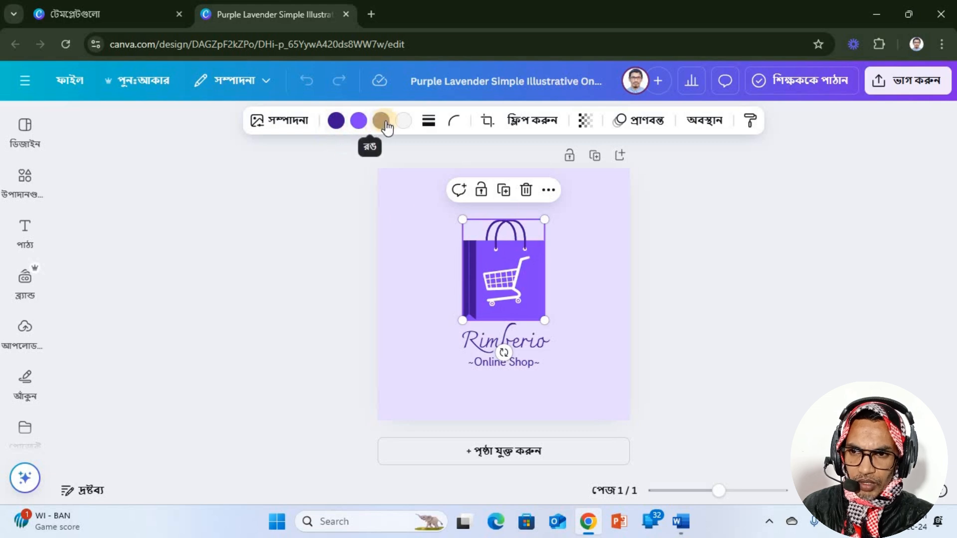
pyautogui.moveTo(335, 128); pyautogui.dragTo(383, 133)
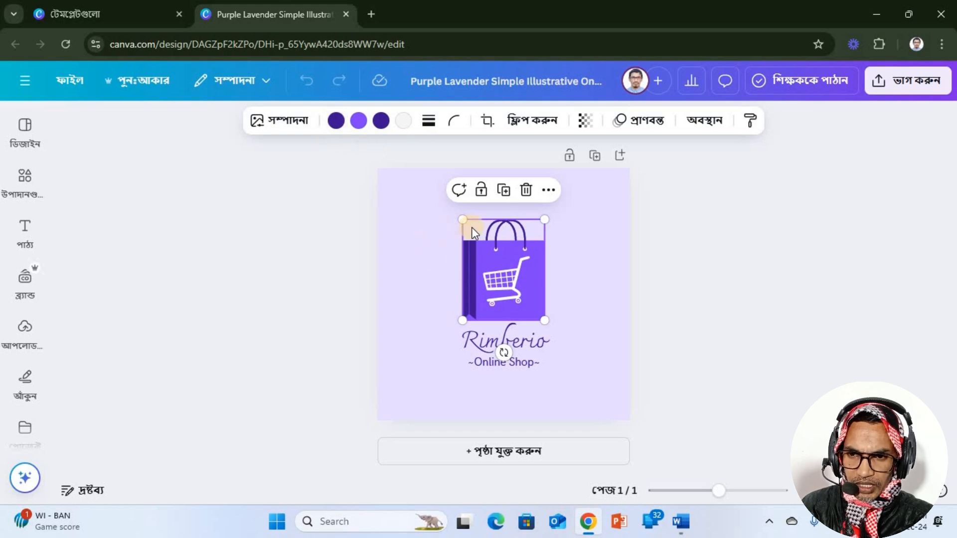
pyautogui.click(335, 121)
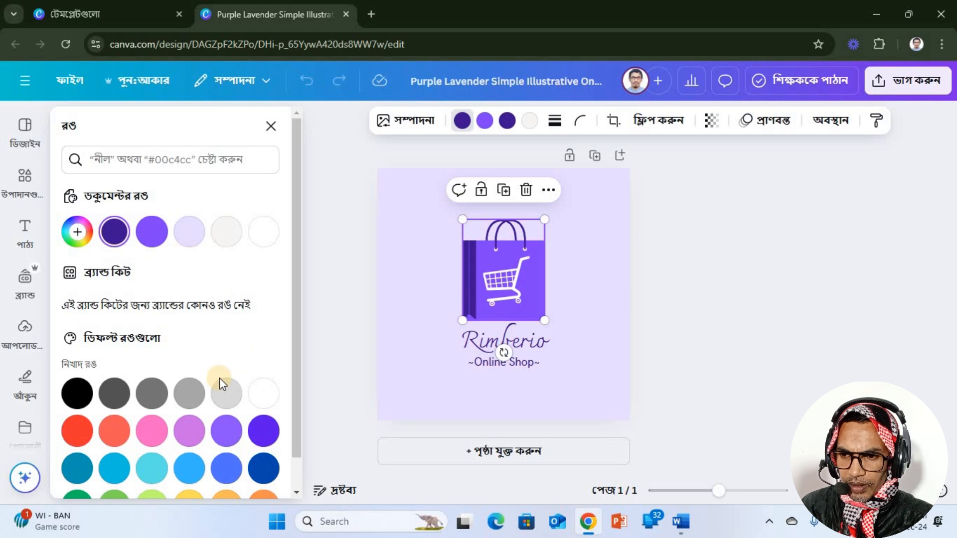
pyautogui.scroll(-1, 220, 378)
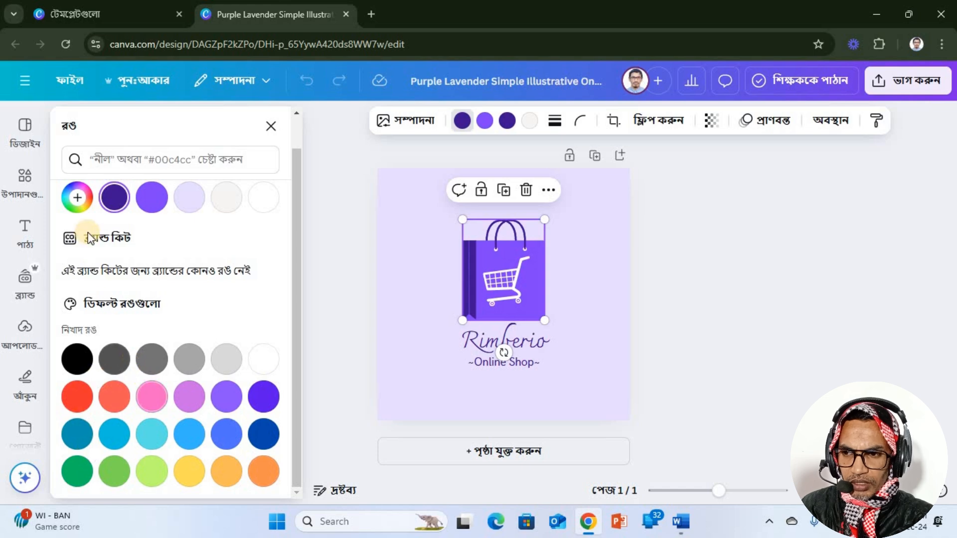
pyautogui.click(78, 198)
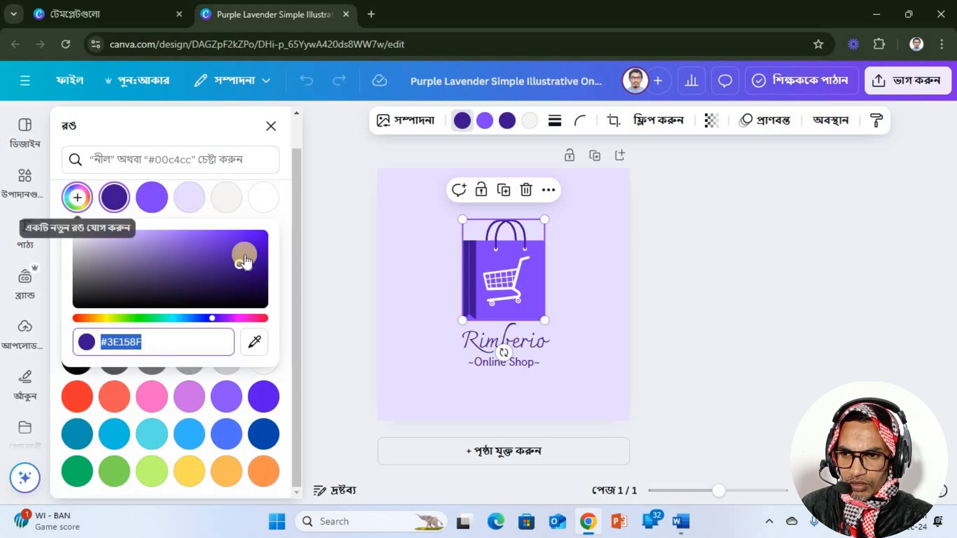
pyautogui.click(107, 318)
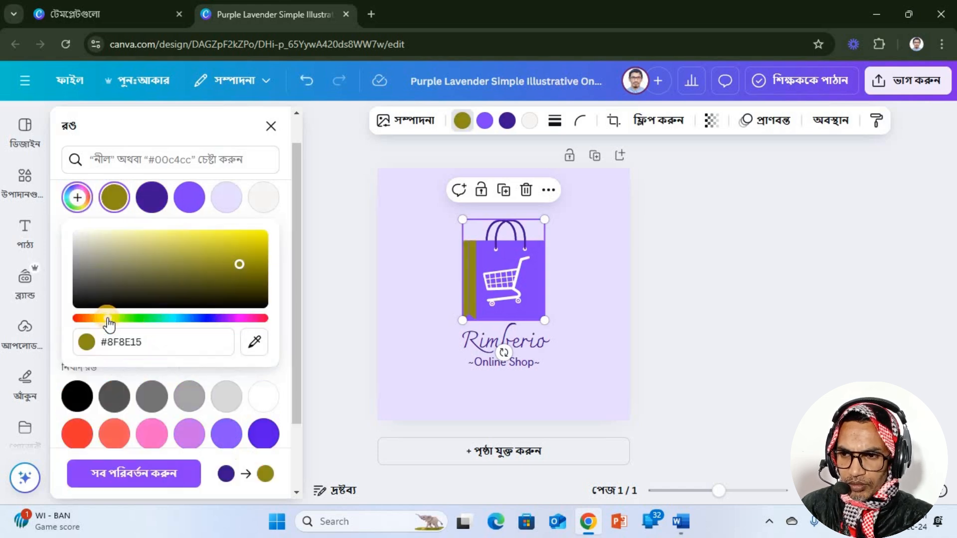
pyautogui.click(260, 238)
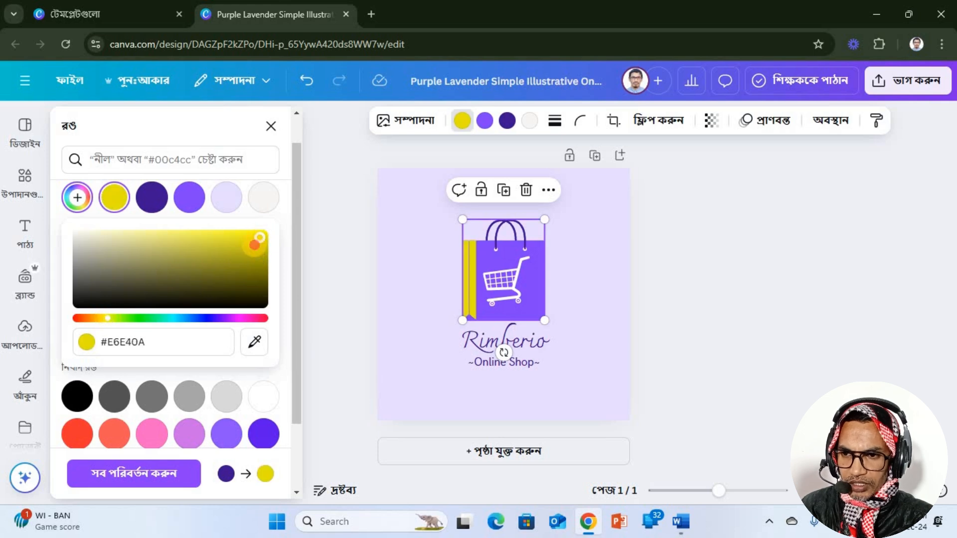
pyautogui.click(254, 244)
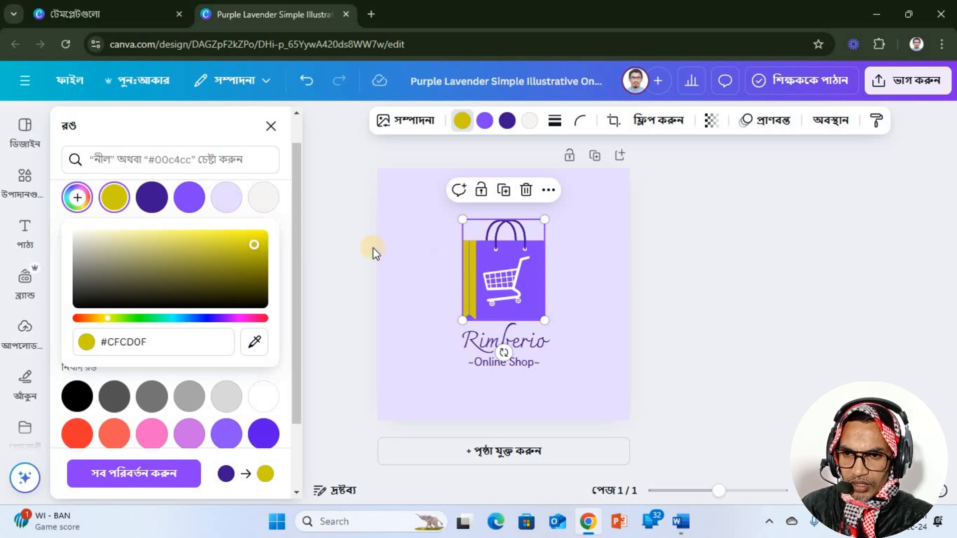
pyautogui.click(263, 239)
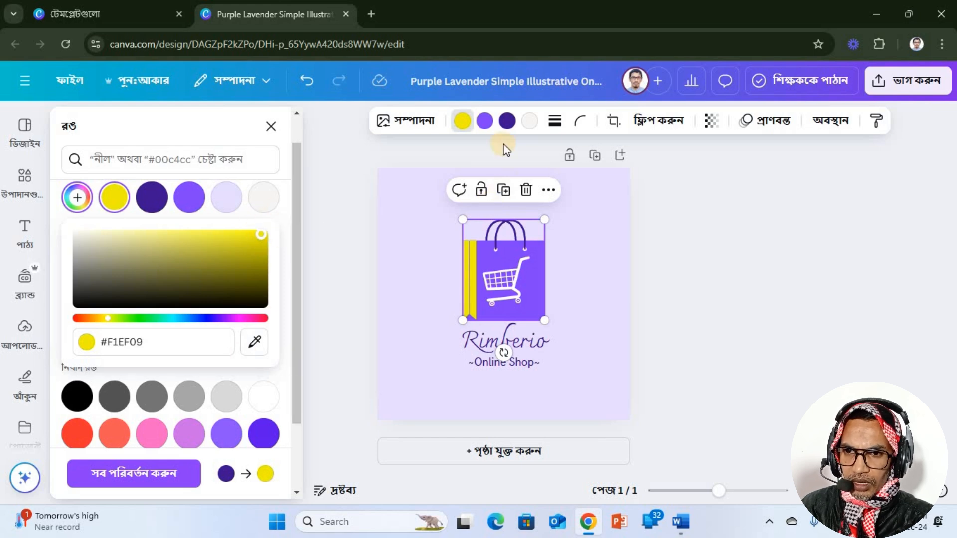
pyautogui.click(510, 122)
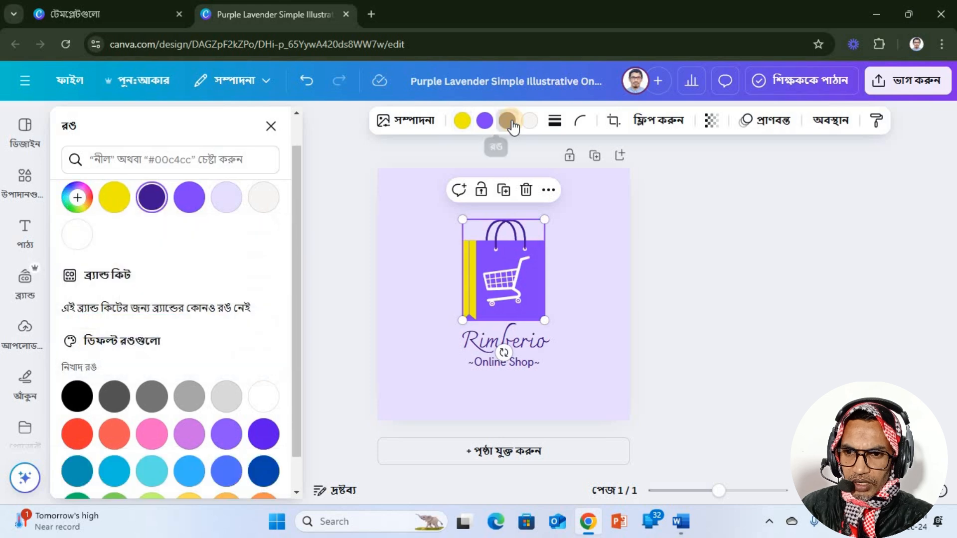
pyautogui.click(120, 205)
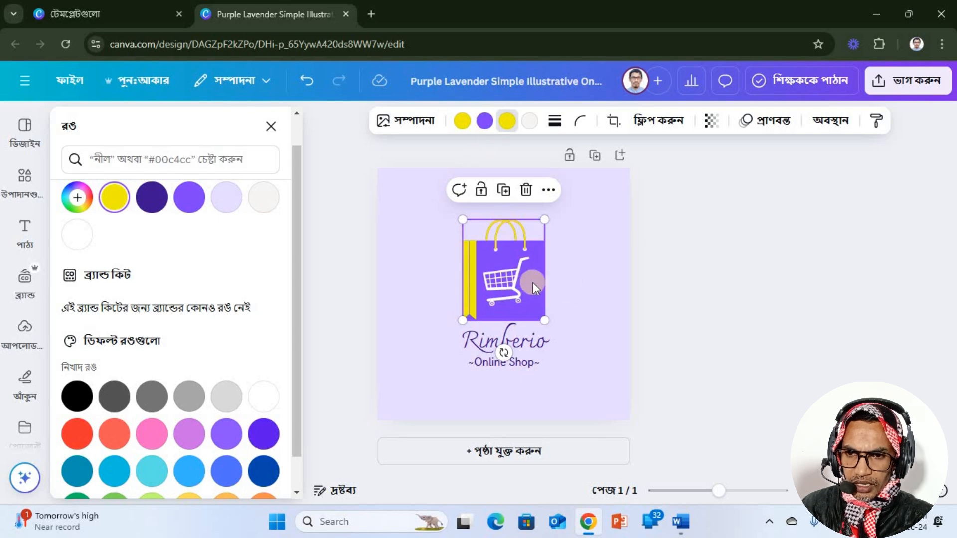
# Recolour the purple front of the shopping bag graphic, trying the document's yellow before settling on black.
pyautogui.click(484, 122)
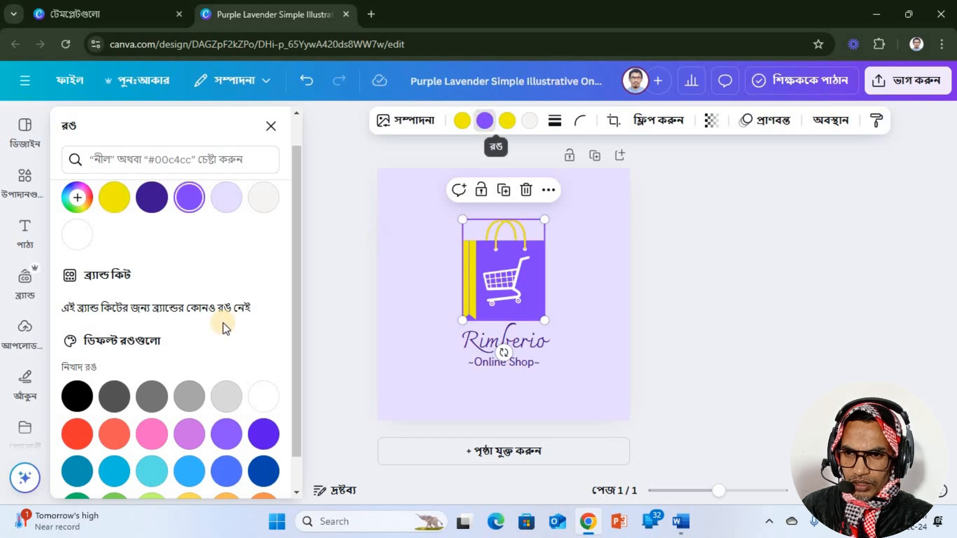
pyautogui.click(115, 199)
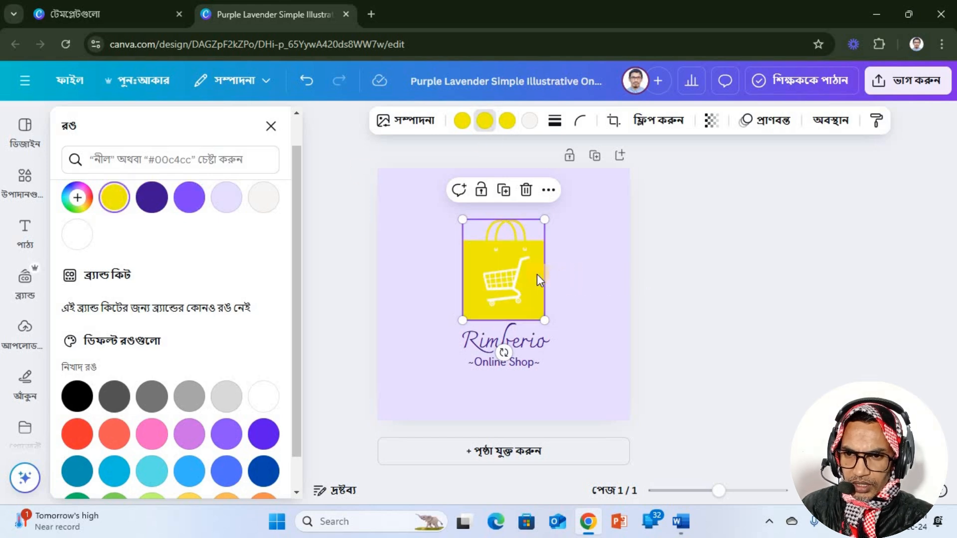
pyautogui.click(484, 121)
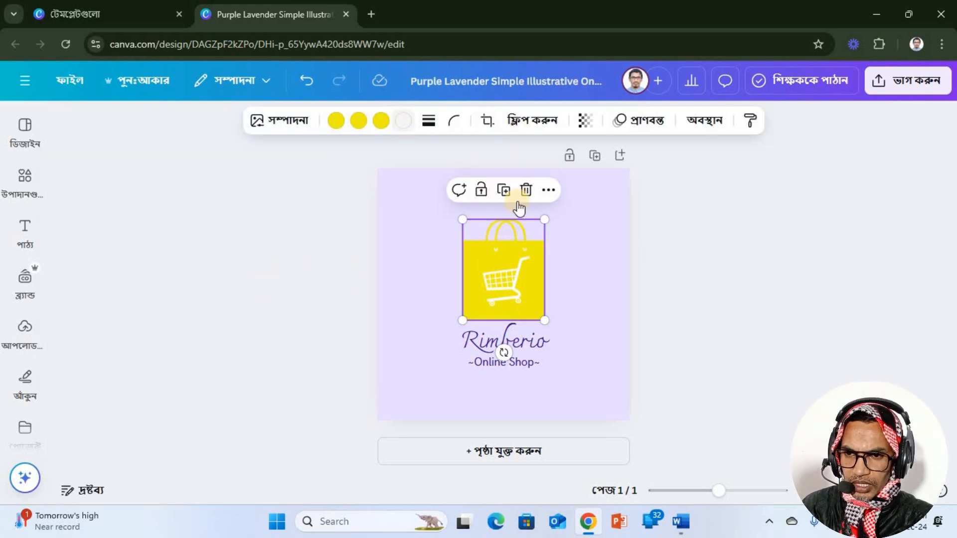
pyautogui.click(359, 122)
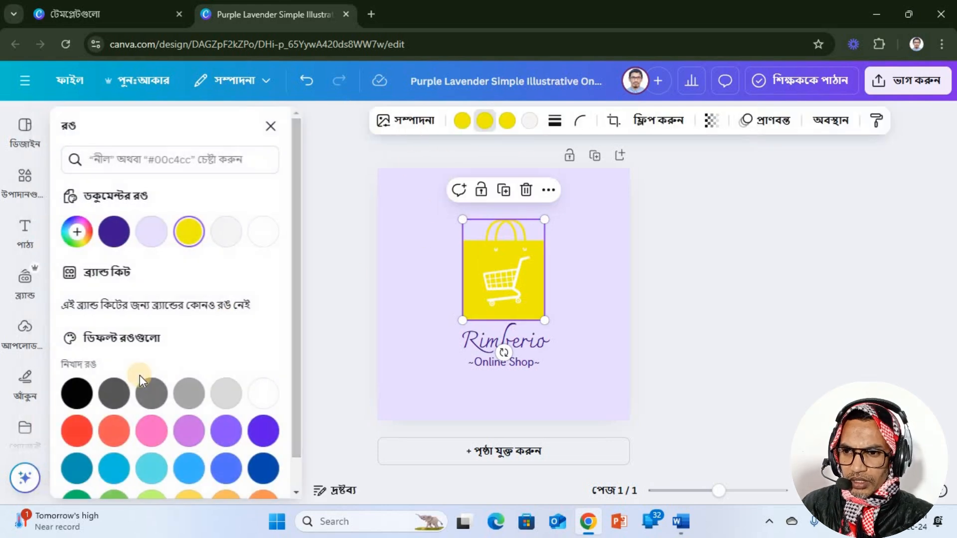
pyautogui.click(78, 394)
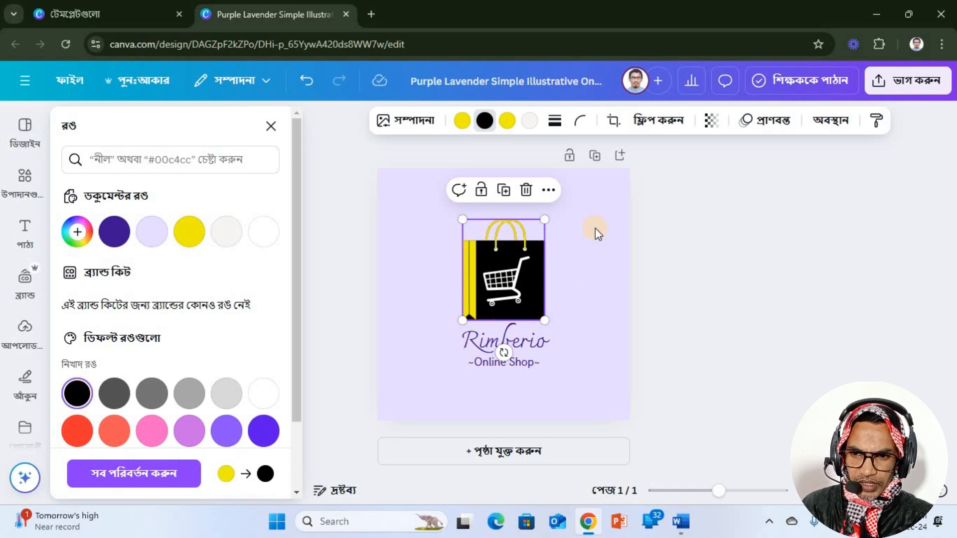
# Recolour the white shopping cart on the bag to yellow #F1EF09 and deselect it.
pyautogui.click(504, 280)
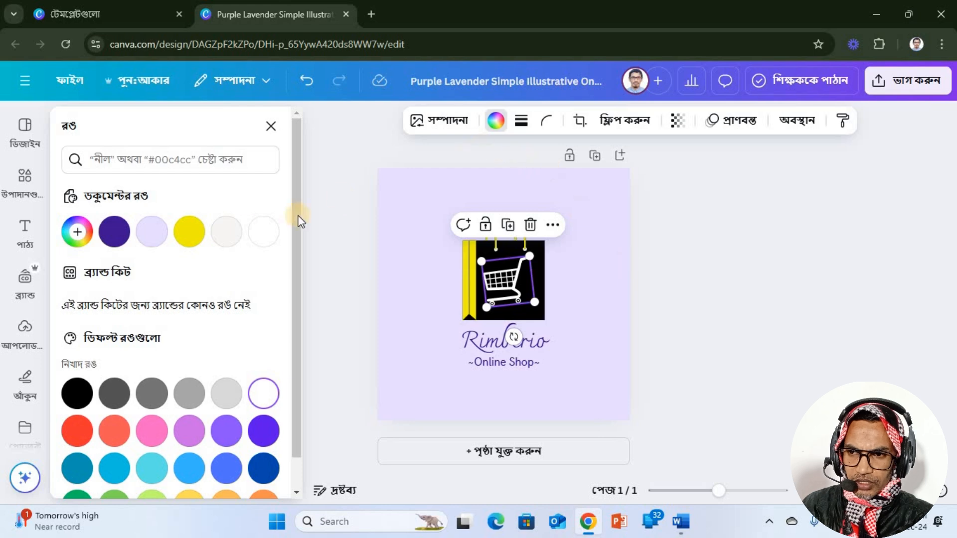
pyautogui.click(189, 232)
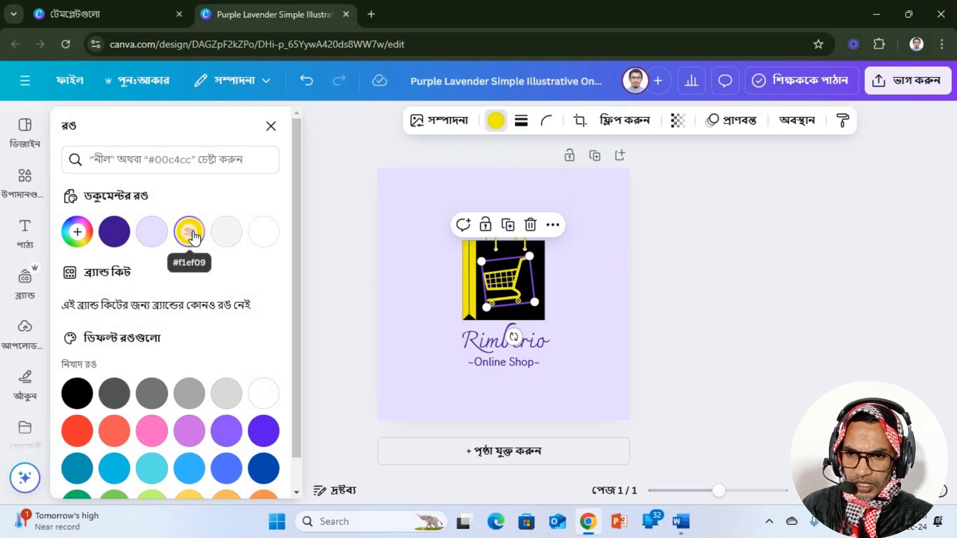
pyautogui.click(690, 299)
pyautogui.click(588, 285)
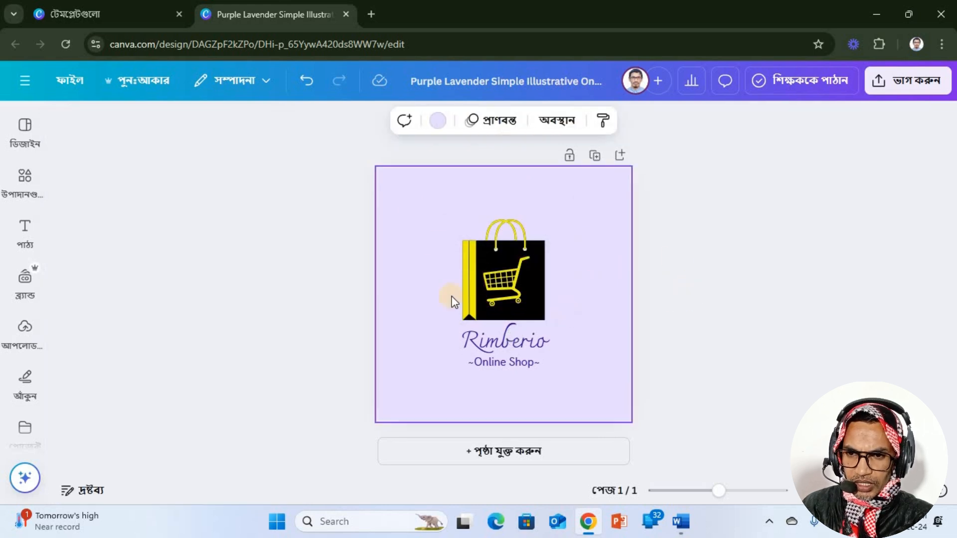
# Replace the "Rimberio" title under the bag with "RK Fashion".
pyautogui.click(511, 339)
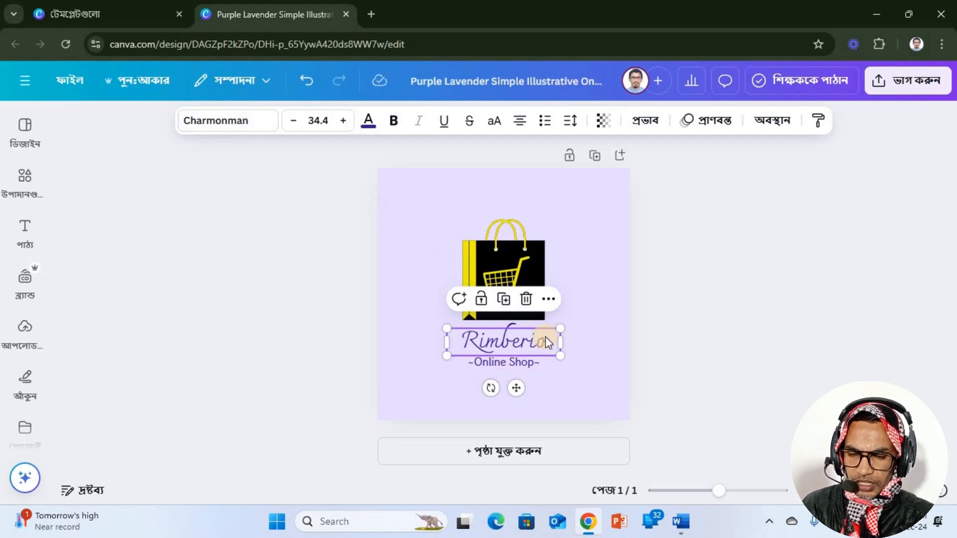
pyautogui.doubleClick(534, 341)
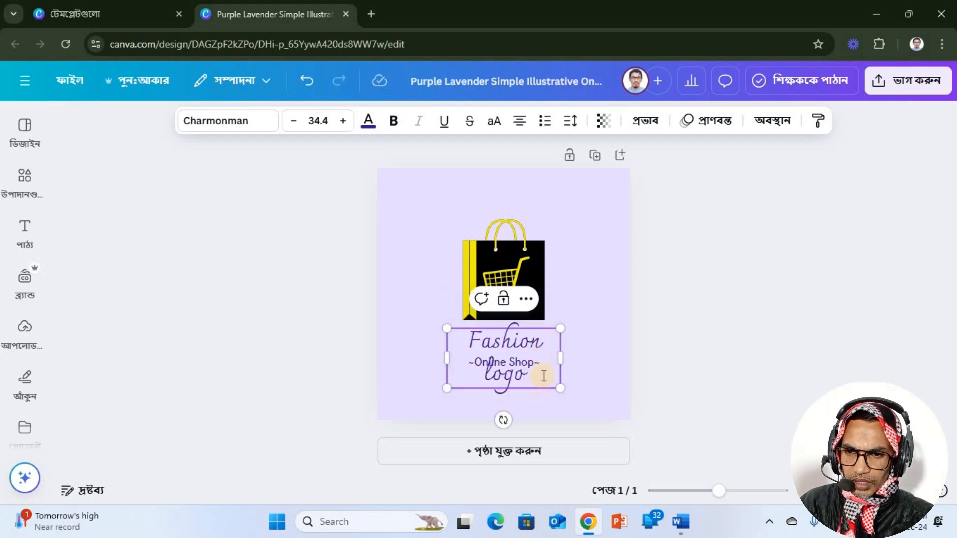
pyautogui.moveTo(544, 375); pyautogui.dragTo(487, 367)
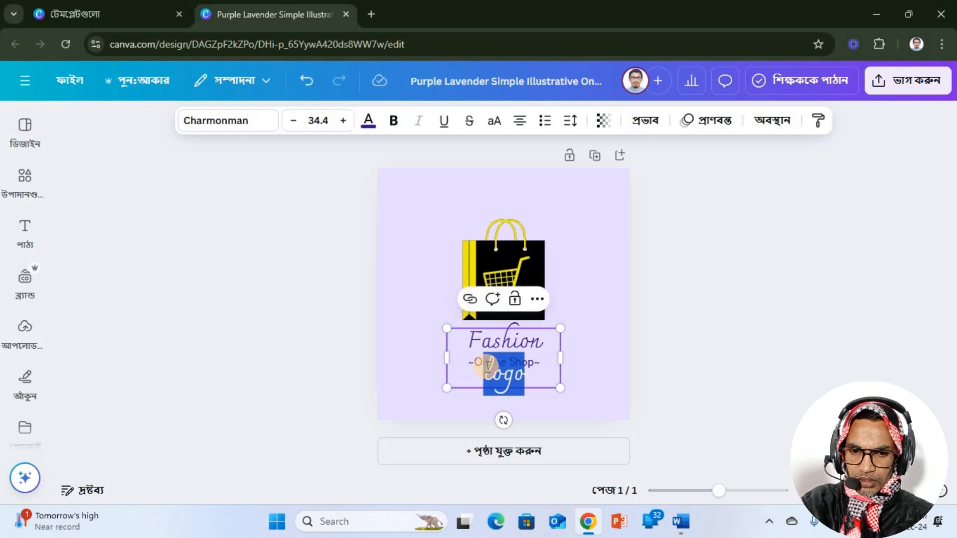
pyautogui.press('BackSpace')
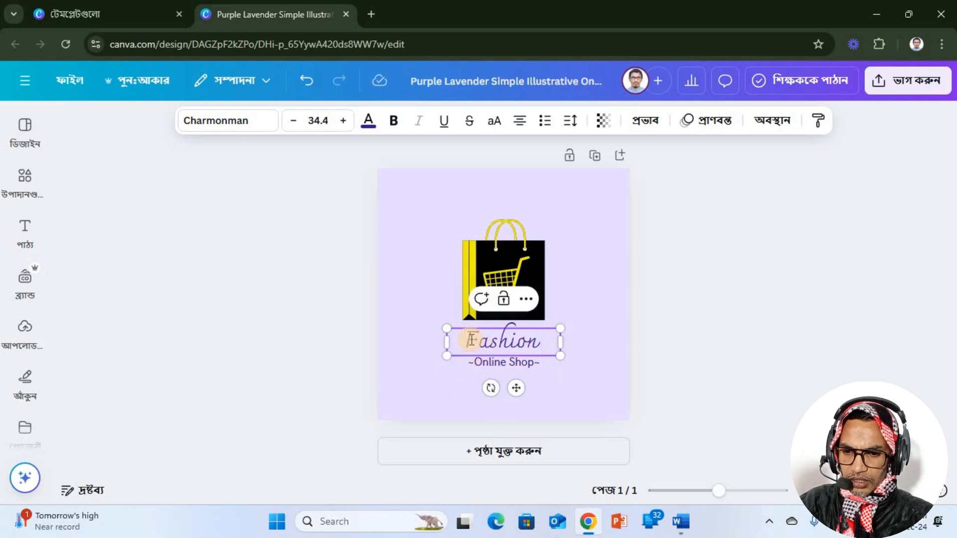
pyautogui.write('RJ')
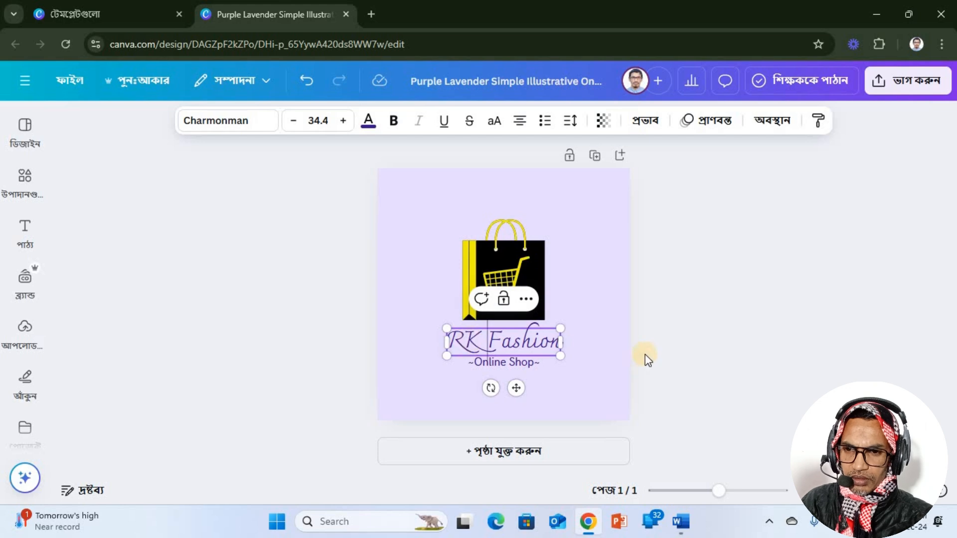
pyautogui.click(570, 356)
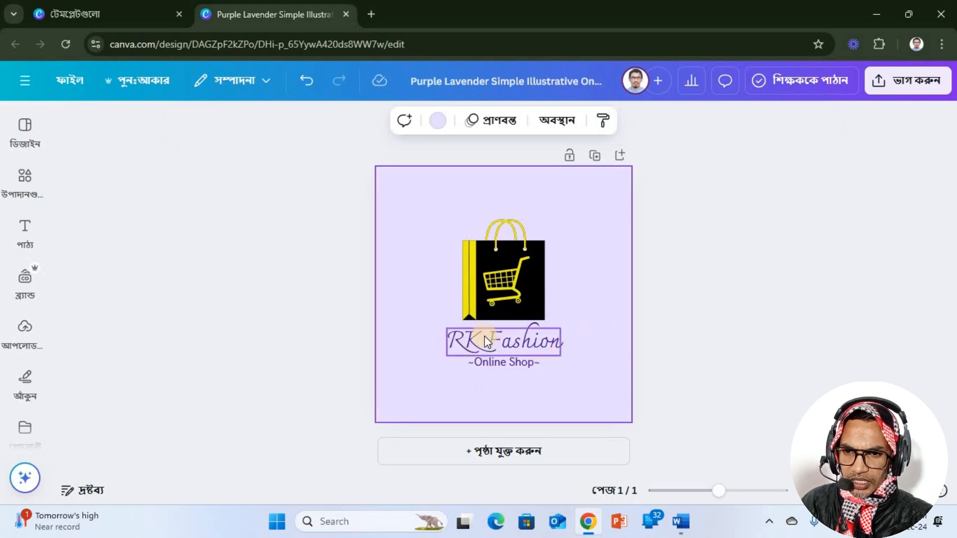
# Try the HK Grotesk font on the RK Fashion title and undo the change.
pyautogui.click(520, 345)
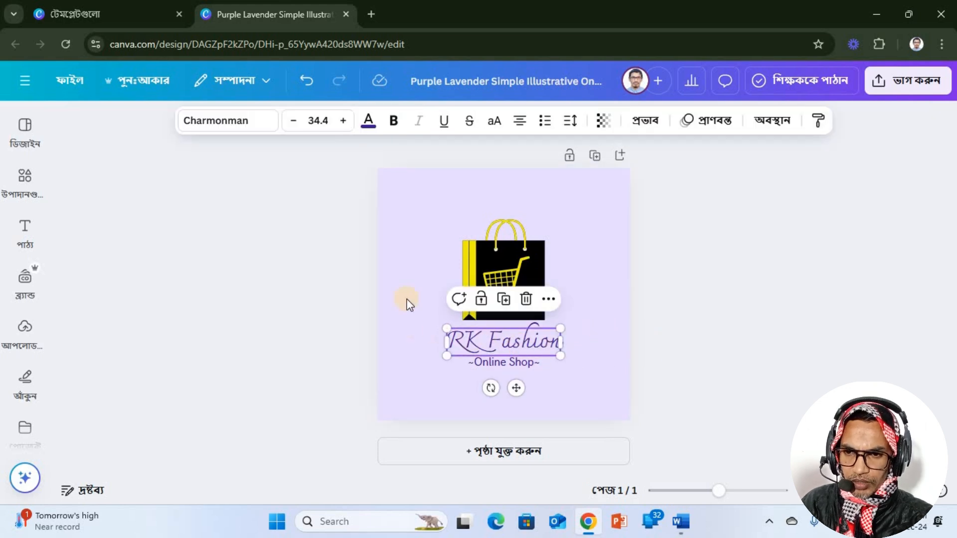
pyautogui.click(254, 120)
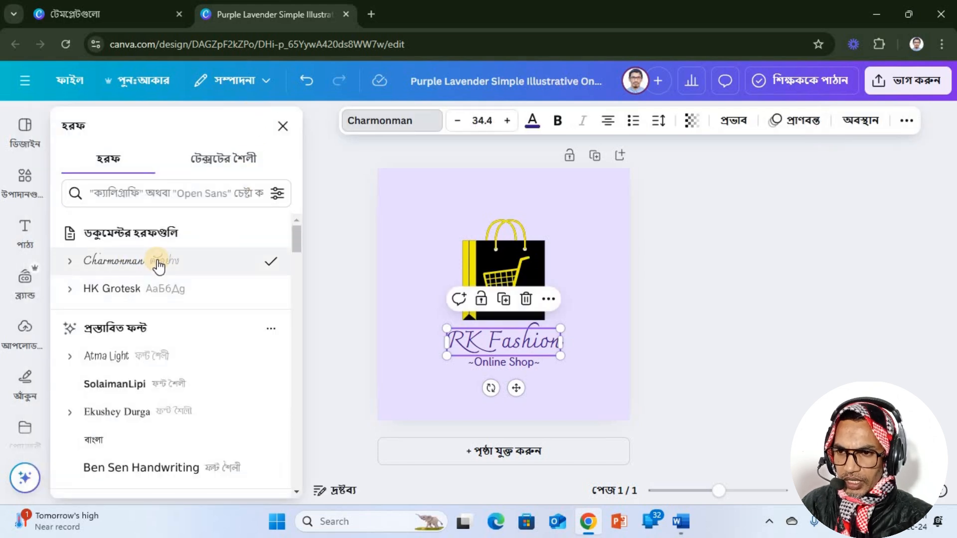
pyautogui.click(158, 264)
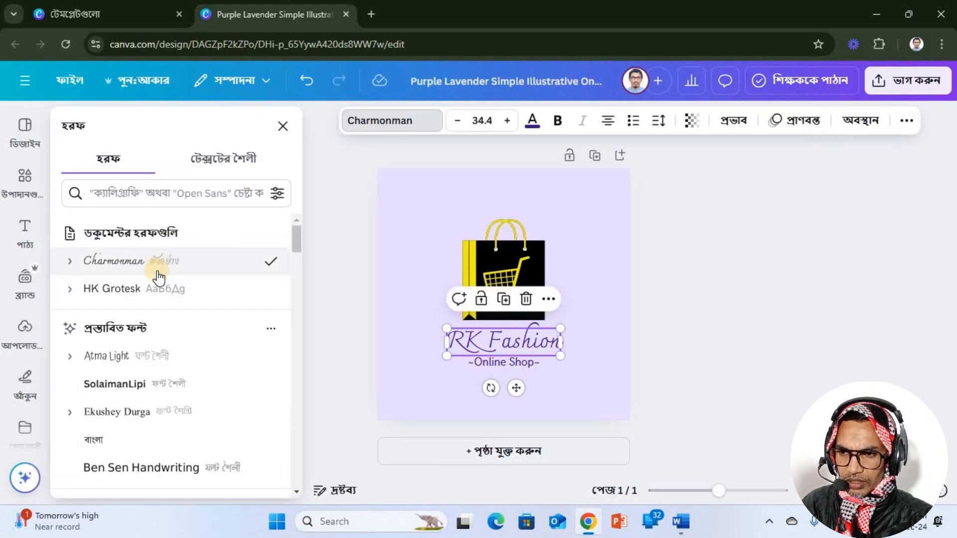
pyautogui.click(169, 291)
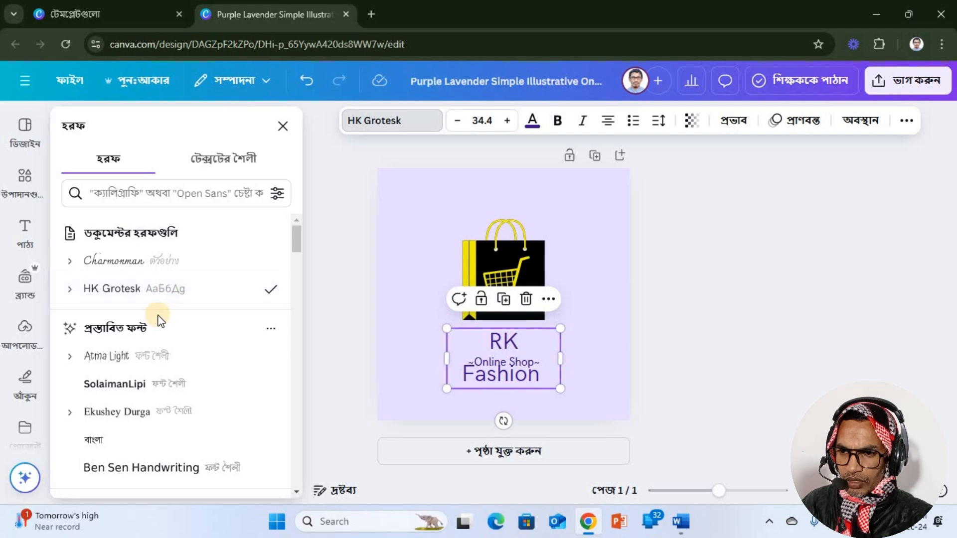
pyautogui.scroll(-3, 164, 314)
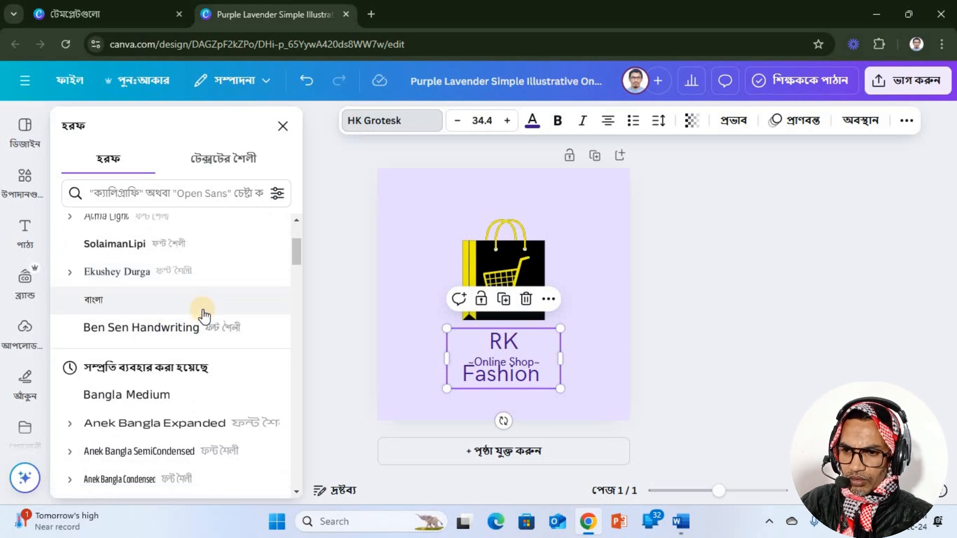
pyautogui.hotkey('ctrl', 'z')
# Try the uploaded FN Abdullah Lalmonirhat Uni & BE font on the RK Fashion title.
pyautogui.scroll(-3, 214, 413)
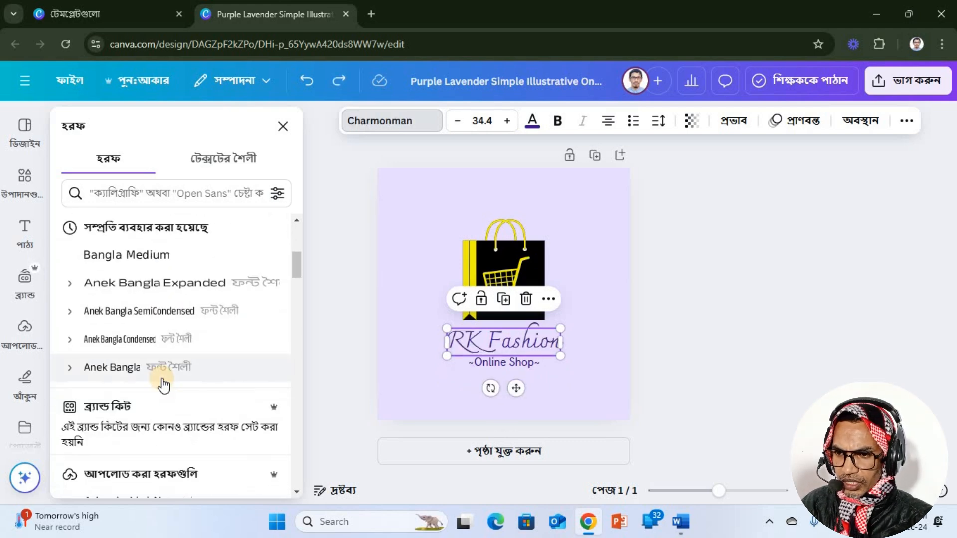
pyautogui.scroll(-8, 164, 383)
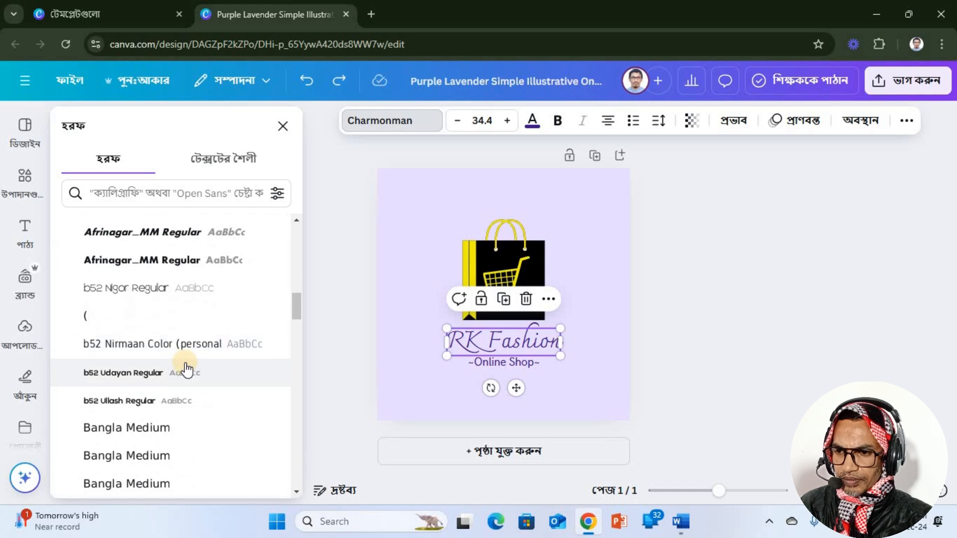
pyautogui.scroll(-4, 187, 370)
pyautogui.scroll(-8, 187, 370)
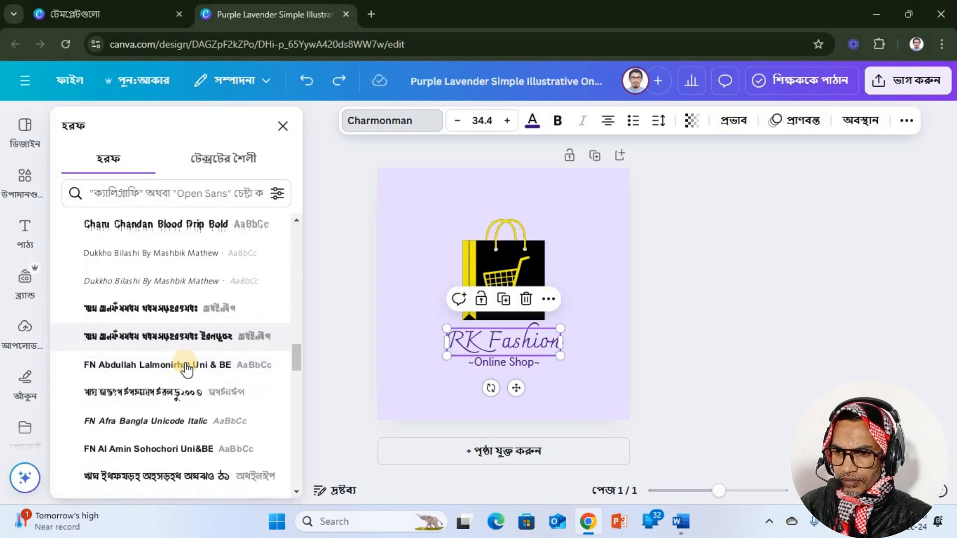
pyautogui.click(169, 225)
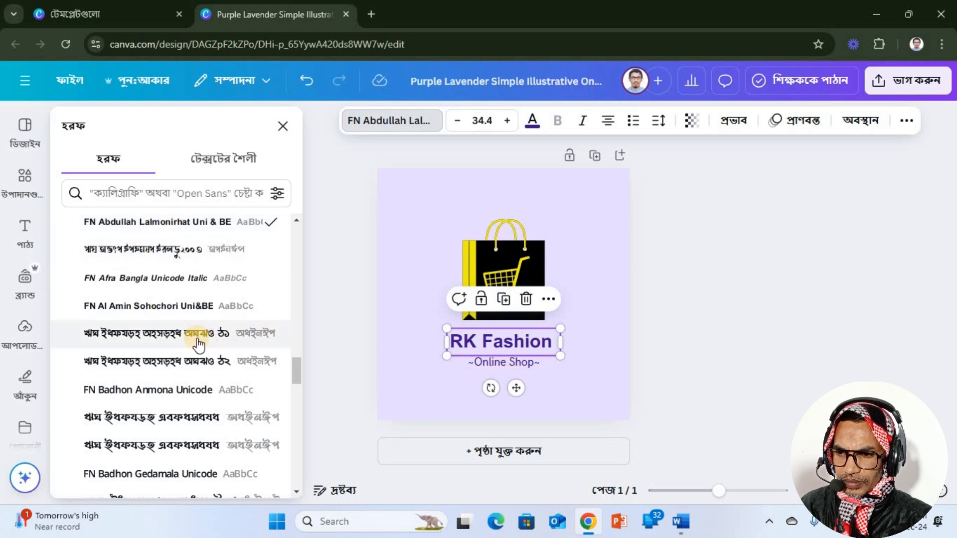
# Try an FN Farid Tangail font on the title, undo it, and apply Gang of Three Regular instead.
pyautogui.scroll(-3, 198, 344)
pyautogui.scroll(-4, 220, 353)
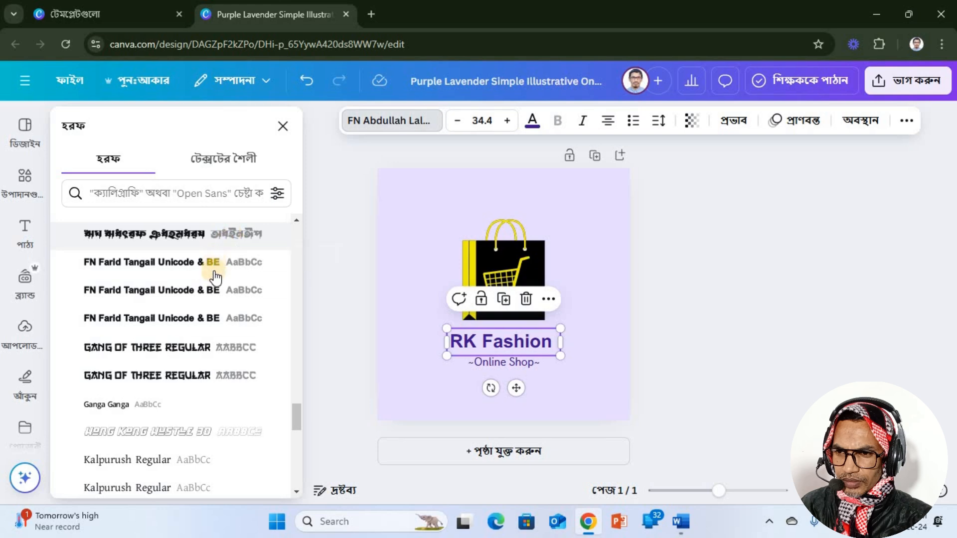
pyautogui.click(223, 242)
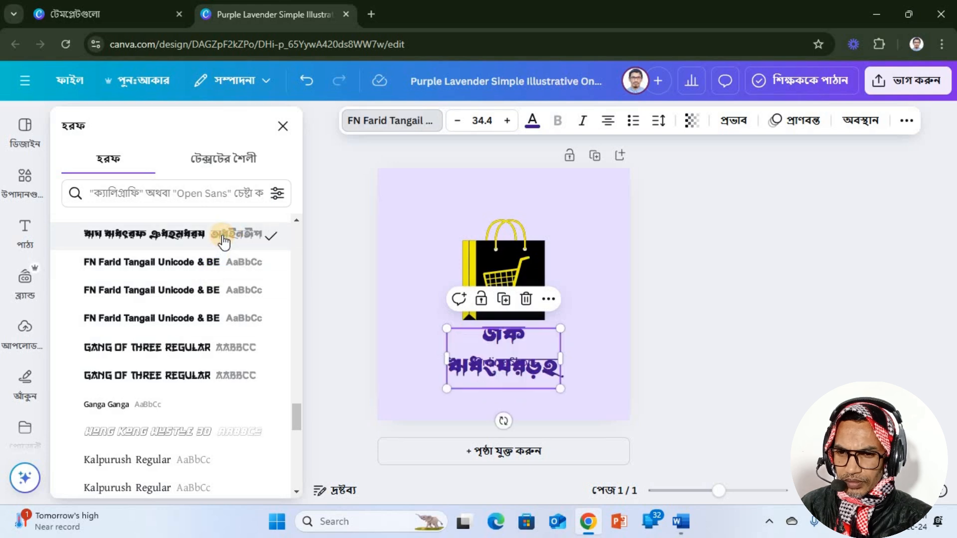
pyautogui.hotkey('ctrl', 'z')
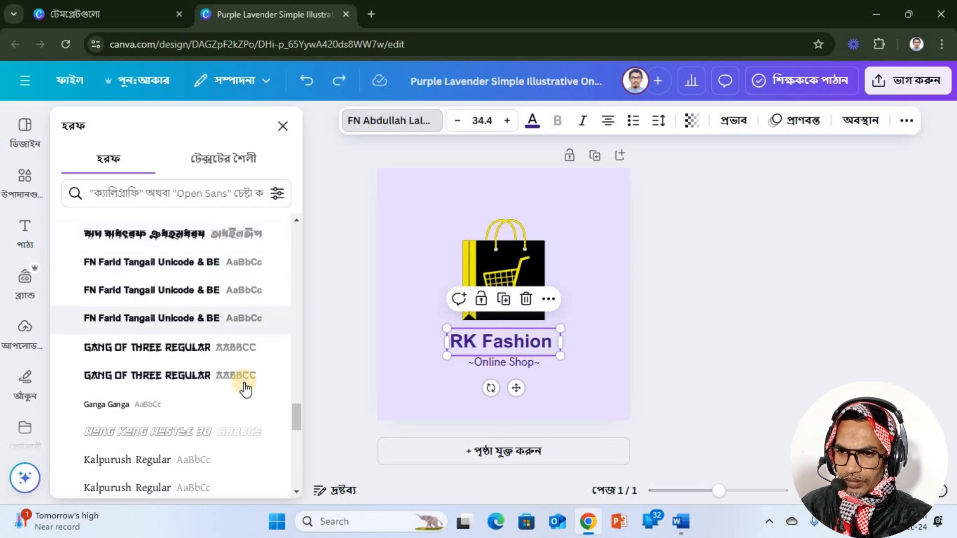
pyautogui.click(184, 355)
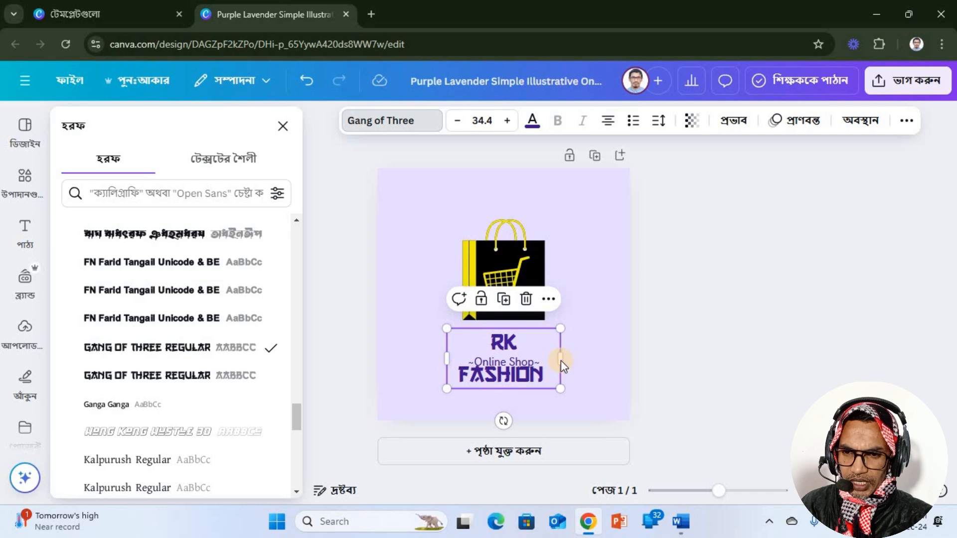
# Widen the RK Fashion text box so the title fits on one line, and set its font size to 34.7.
pyautogui.moveTo(563, 358); pyautogui.dragTo(526, 340)
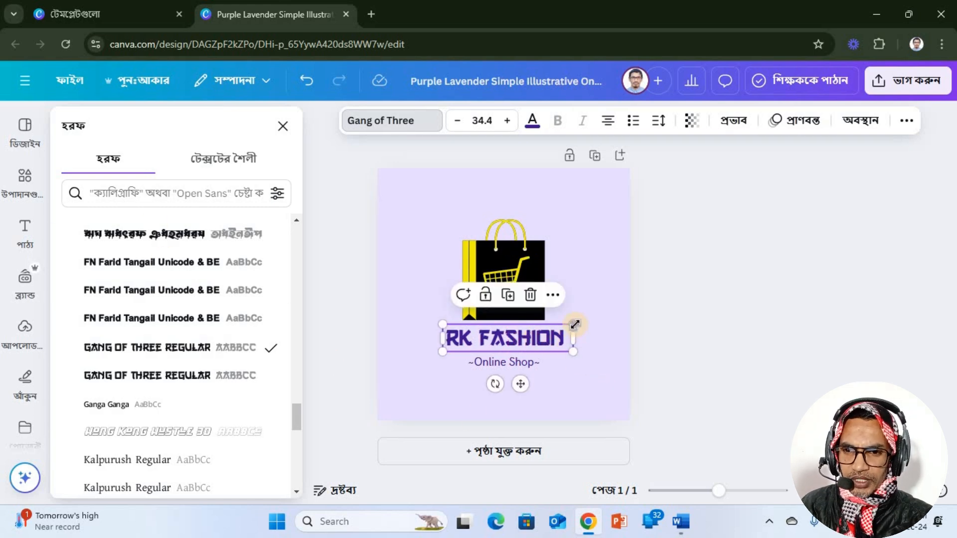
pyautogui.moveTo(573, 324)
pyautogui.mouseDown()
pyautogui.moveTo(560, 333)
pyautogui.moveTo(586, 322)
pyautogui.mouseUp()
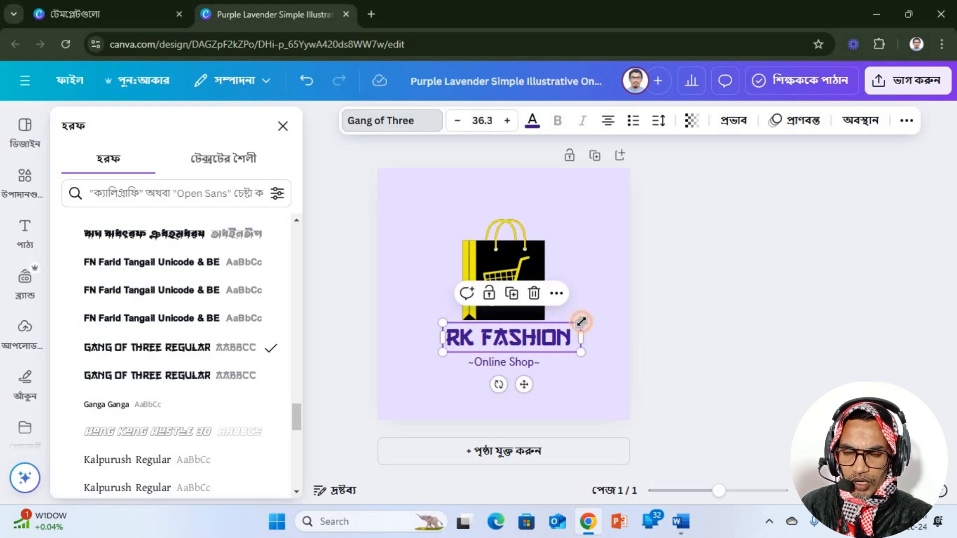
pyautogui.moveTo(581, 322)
pyautogui.mouseDown()
pyautogui.moveTo(553, 335)
pyautogui.moveTo(578, 324)
pyautogui.mouseUp()
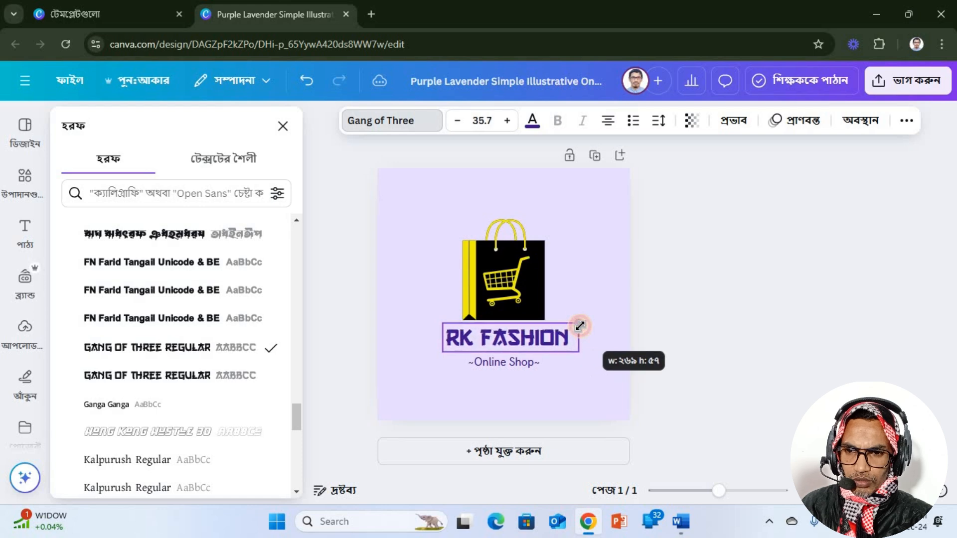
pyautogui.click(461, 123)
pyautogui.click(460, 123)
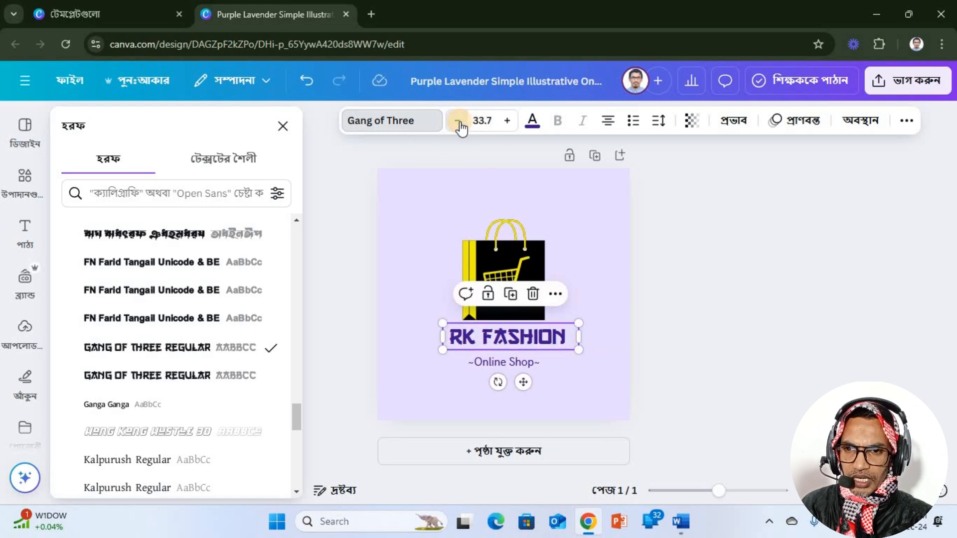
pyautogui.click(509, 123)
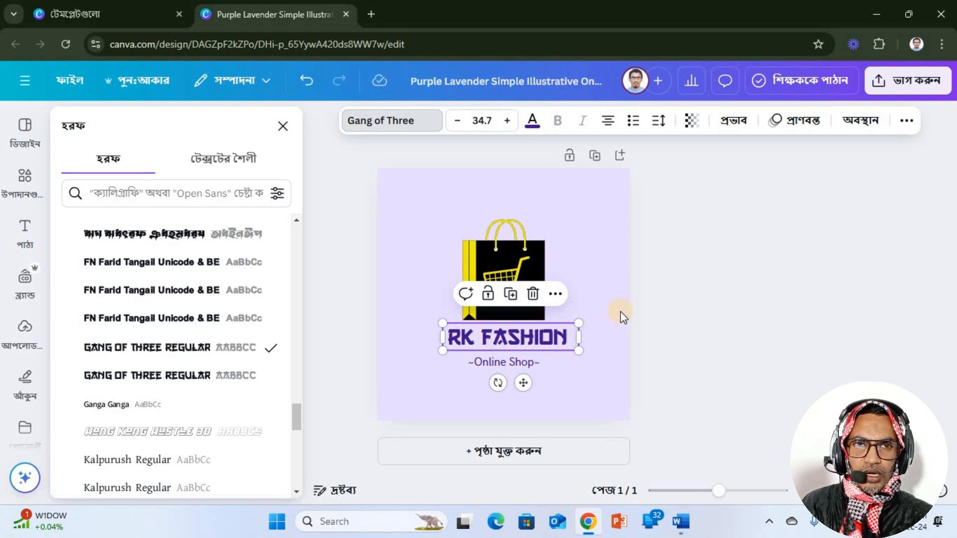
# Recolour the RK Fashion title text to black #000000.
pyautogui.click(532, 124)
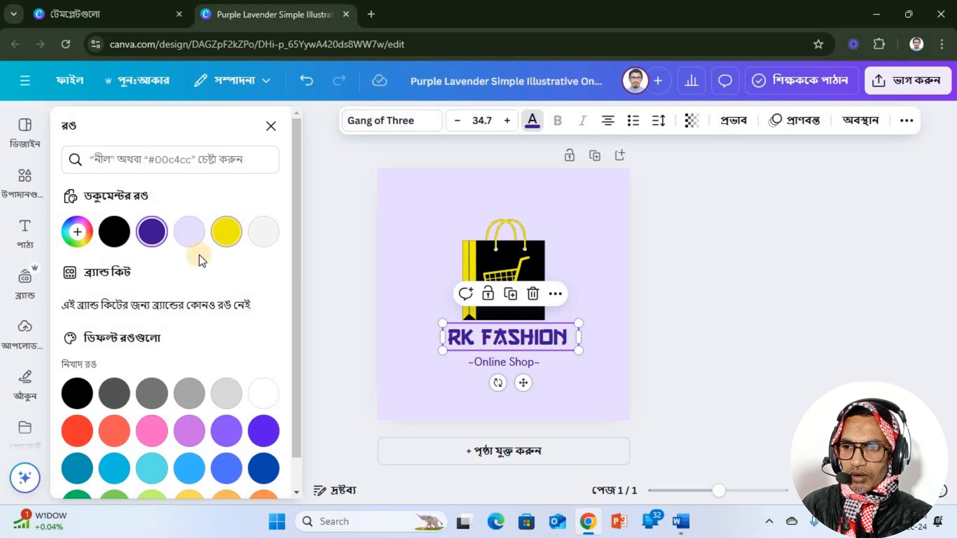
pyautogui.click(113, 234)
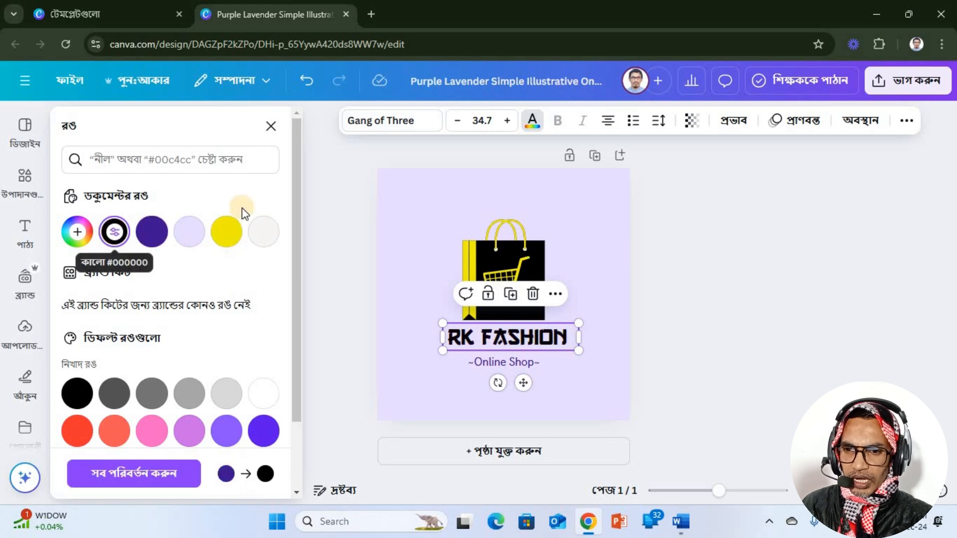
# Recolour the Online Shop subtitle to black and move it slightly up, closer to the RK Fashion title.
pyautogui.click(501, 364)
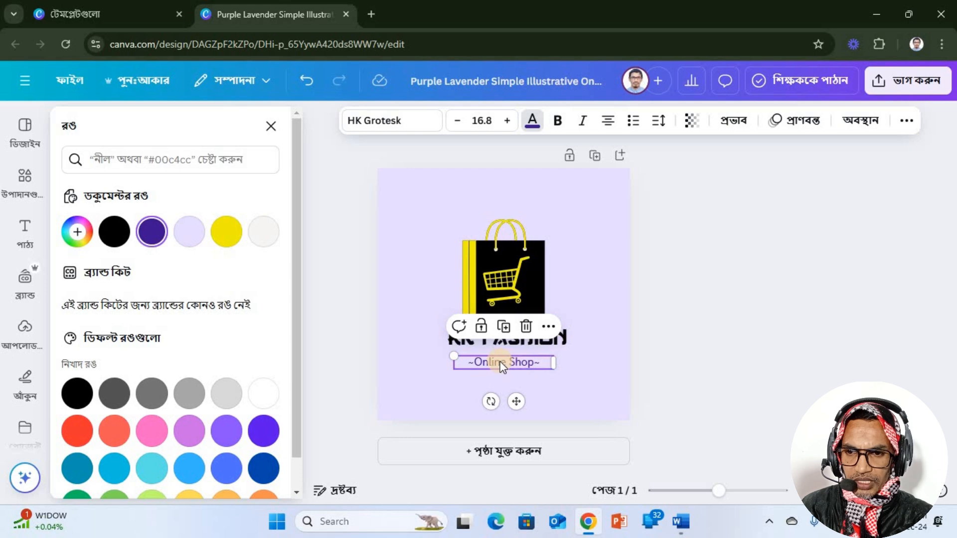
pyautogui.click(228, 233)
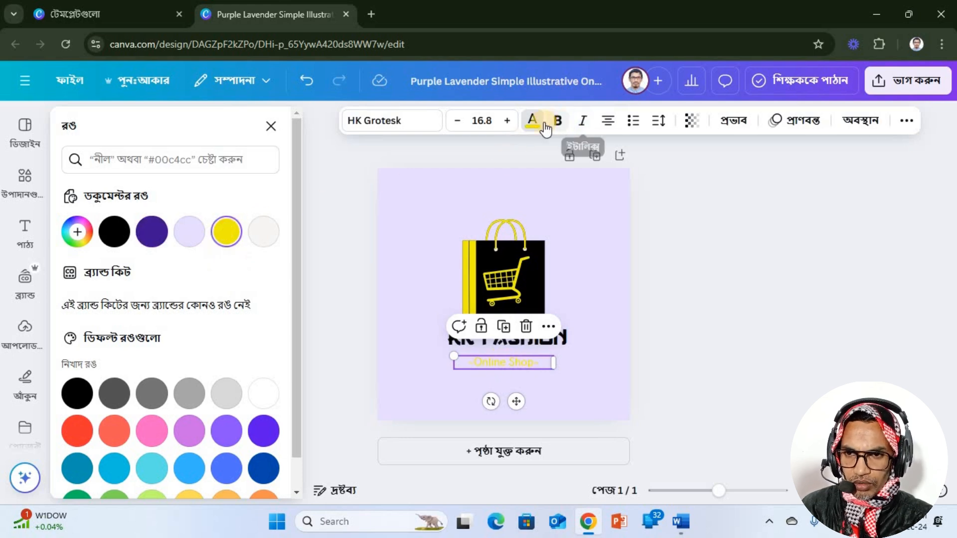
pyautogui.click(115, 231)
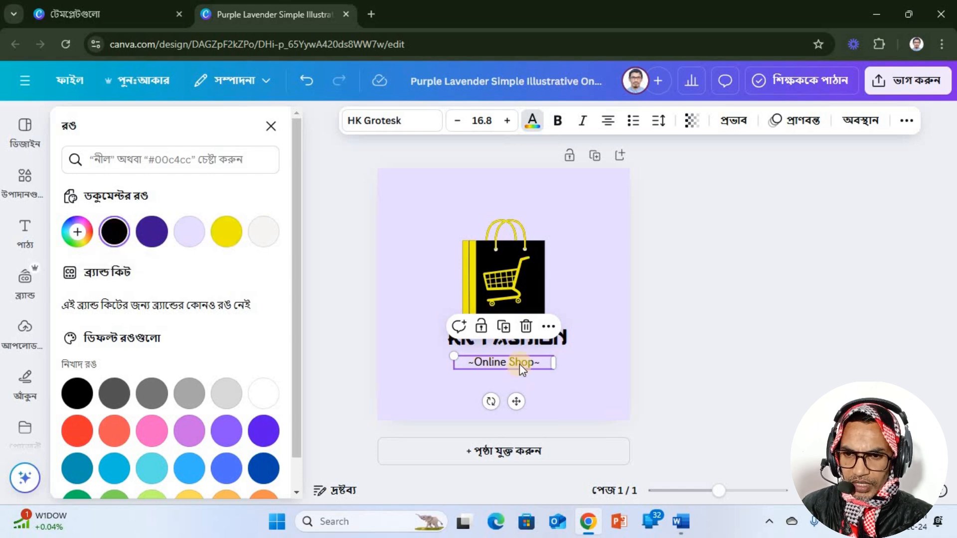
pyautogui.moveTo(520, 364)
pyautogui.mouseDown()
pyautogui.moveTo(542, 299)
pyautogui.moveTo(587, 322)
pyautogui.moveTo(524, 358)
pyautogui.mouseUp()
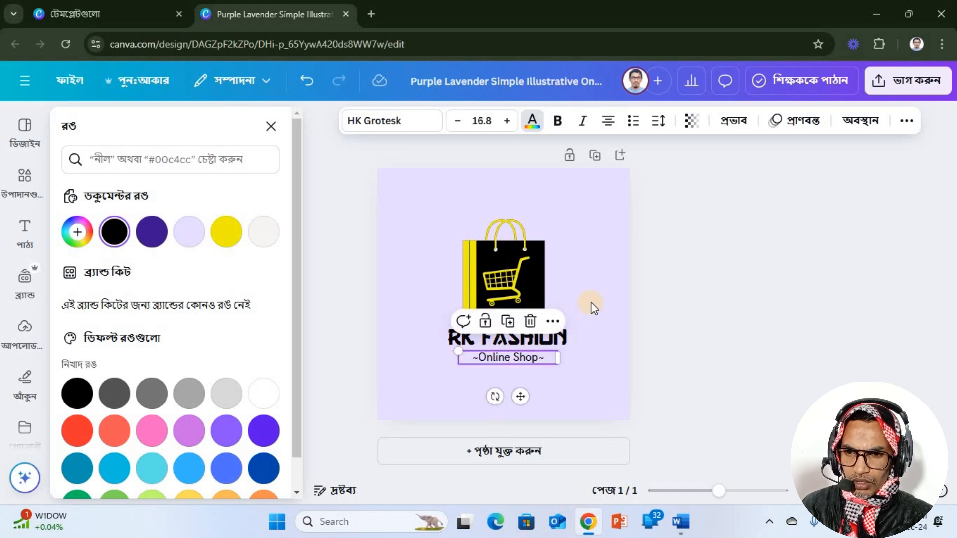
pyautogui.click(590, 288)
pyautogui.click(507, 337)
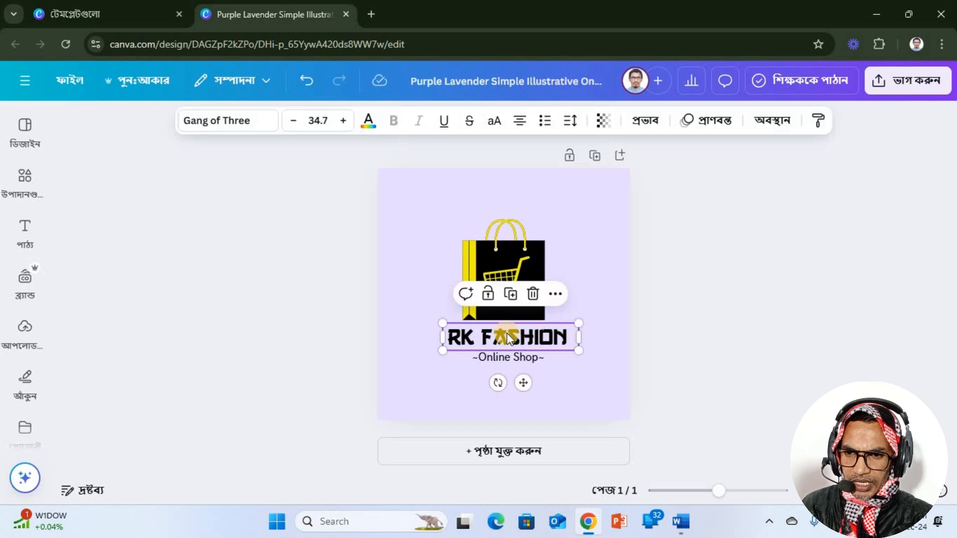
pyautogui.click(502, 364)
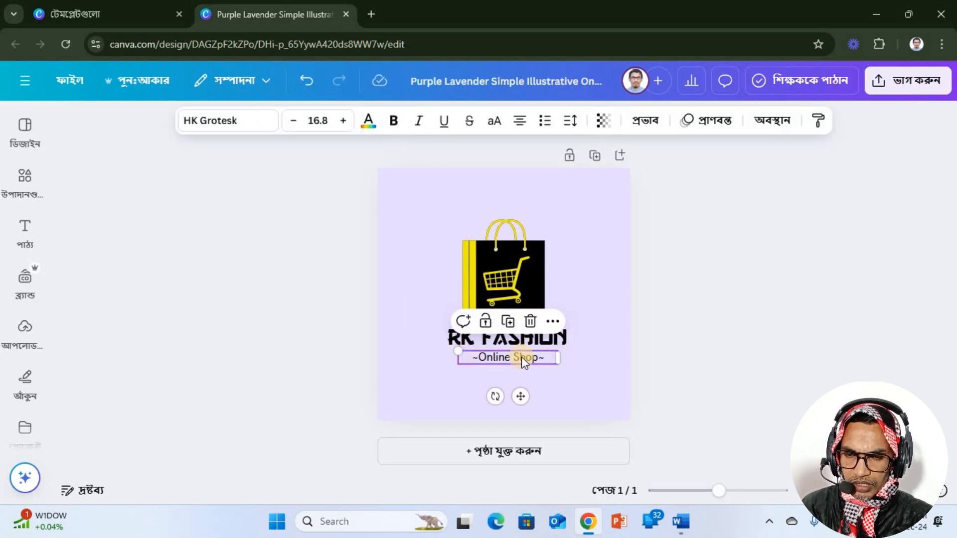
# Add a square shape as a yellow bar behind the Online Shop subtitle and narrow it to roughly the text's width.
pyautogui.click(24, 183)
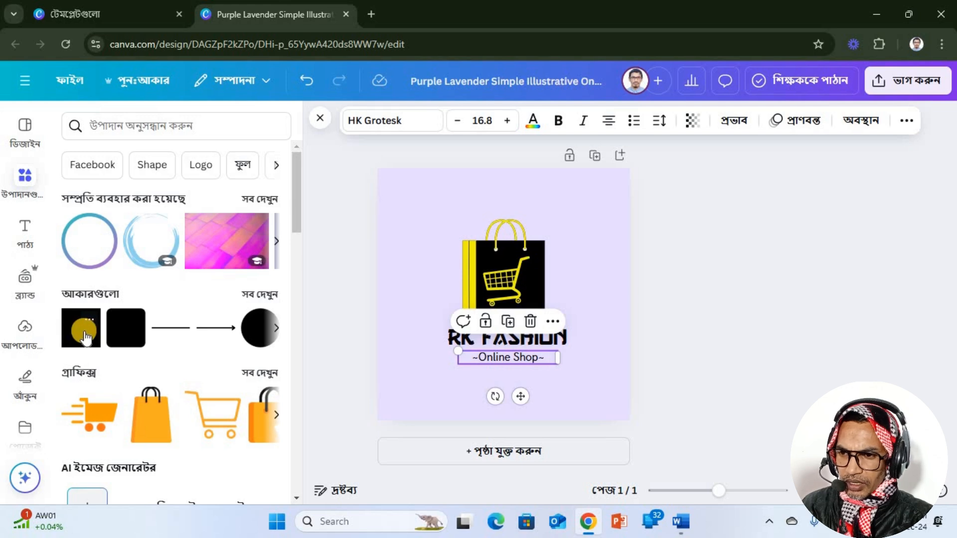
pyautogui.moveTo(79, 335); pyautogui.dragTo(444, 374)
pyautogui.moveTo(452, 420); pyautogui.dragTo(578, 367)
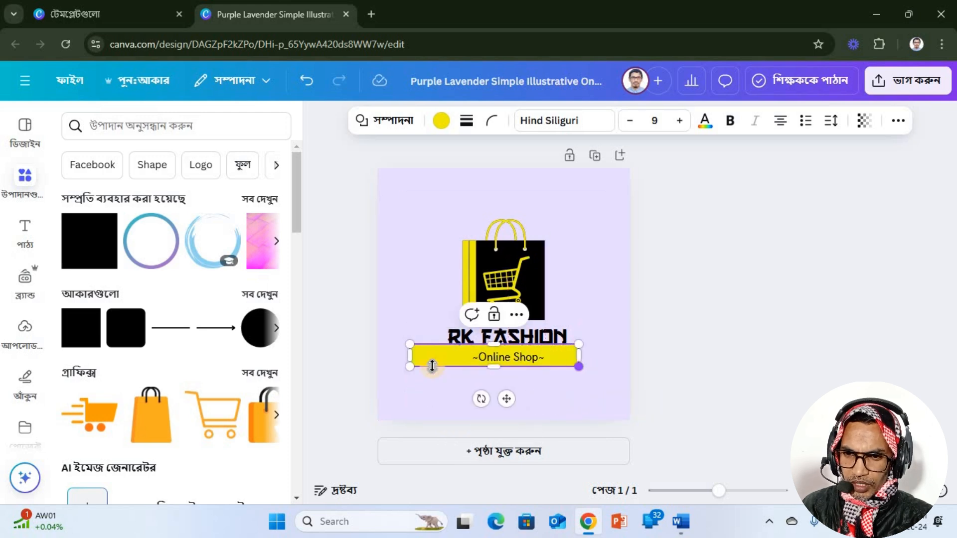
pyautogui.moveTo(410, 356); pyautogui.dragTo(459, 357)
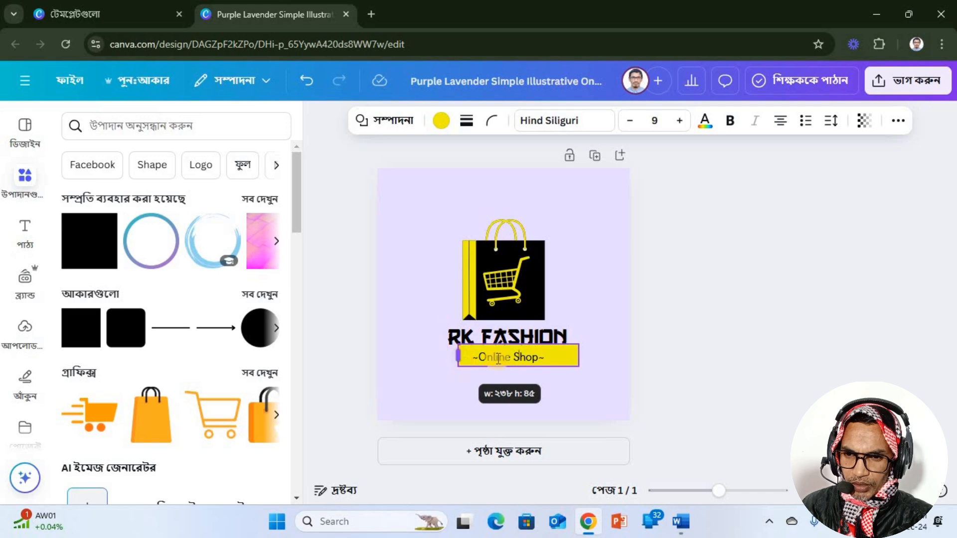
pyautogui.moveTo(578, 357); pyautogui.dragTo(501, 352)
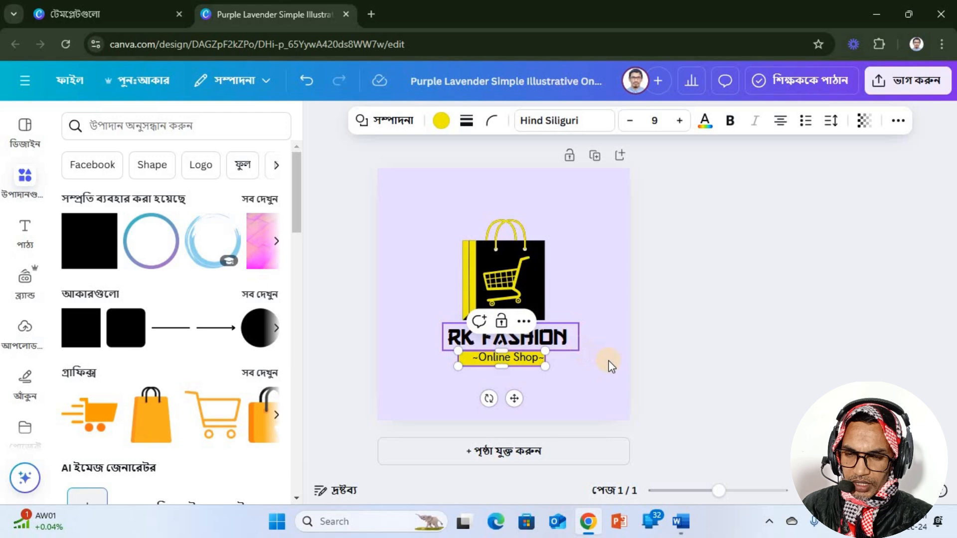
pyautogui.click(594, 419)
# Centre the RK Fashion title's text box on the page and shift the Online Shop text into the yellow bar.
pyautogui.moveTo(566, 341); pyautogui.dragTo(560, 337)
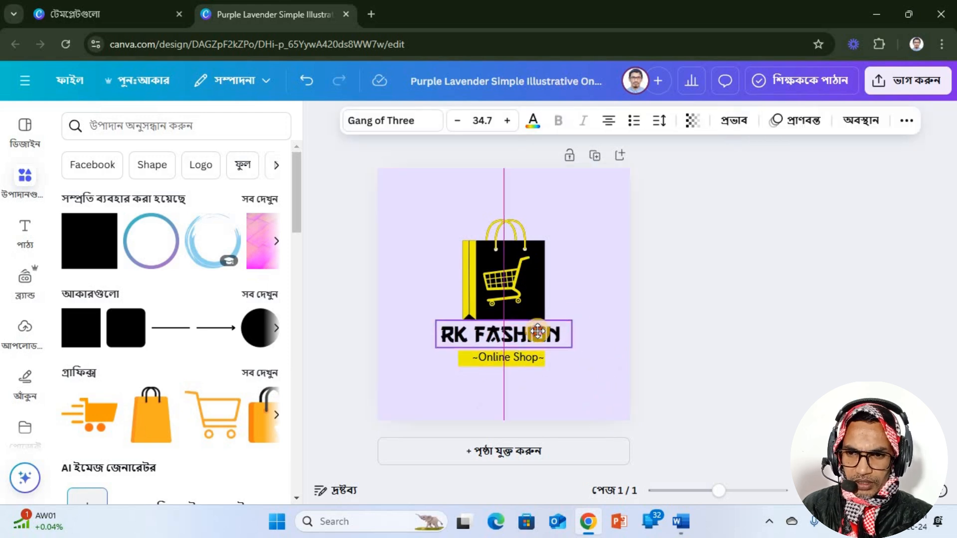
pyautogui.moveTo(517, 360); pyautogui.dragTo(506, 354)
pyautogui.click(563, 368)
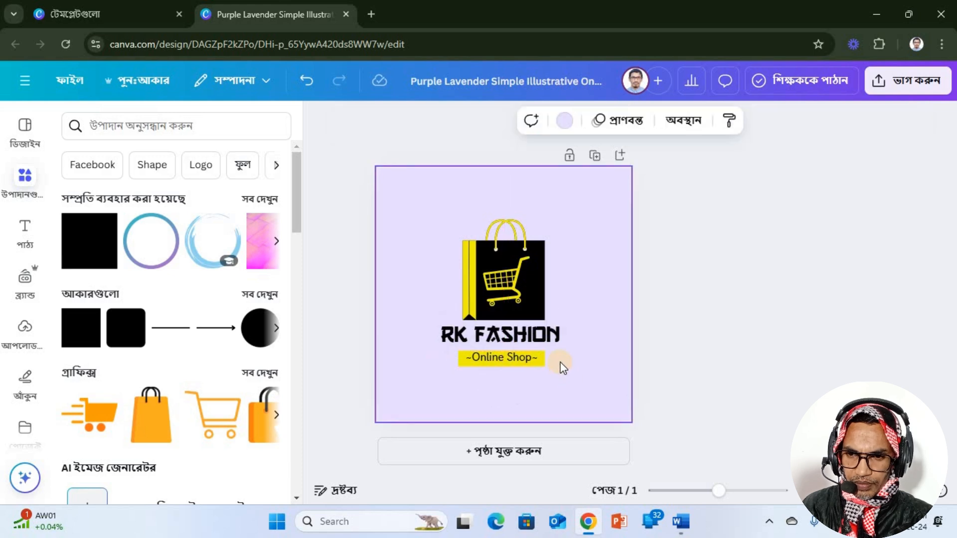
# Group the Online Shop text with its yellow bar and move the group centred directly beneath the title.
pyautogui.click(509, 371)
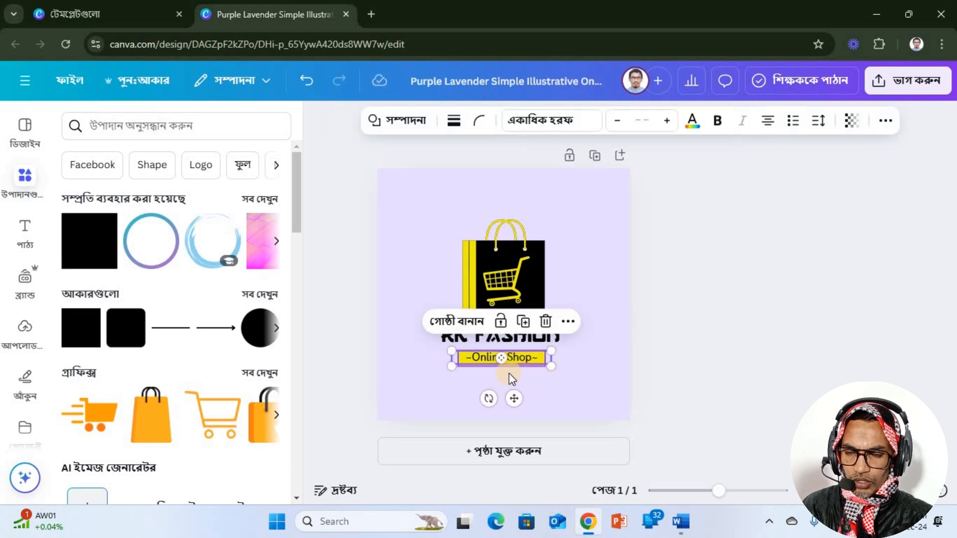
pyautogui.click(469, 323)
pyautogui.moveTo(531, 358)
pyautogui.mouseDown()
pyautogui.moveTo(528, 383)
pyautogui.moveTo(527, 344)
pyautogui.mouseUp()
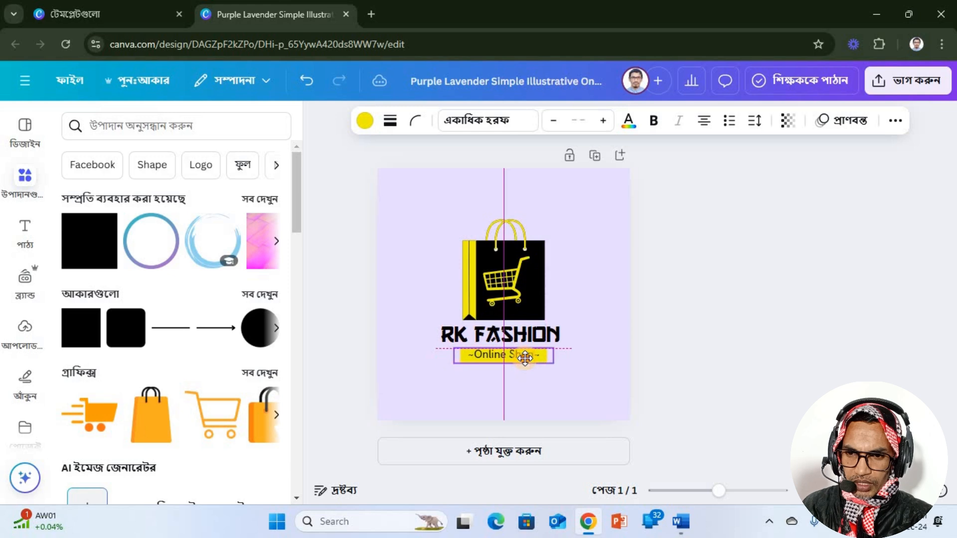
# Nudge the RK Fashion title slightly to the right so its lettering lines up with the bag and subtitle.
pyautogui.click(536, 339)
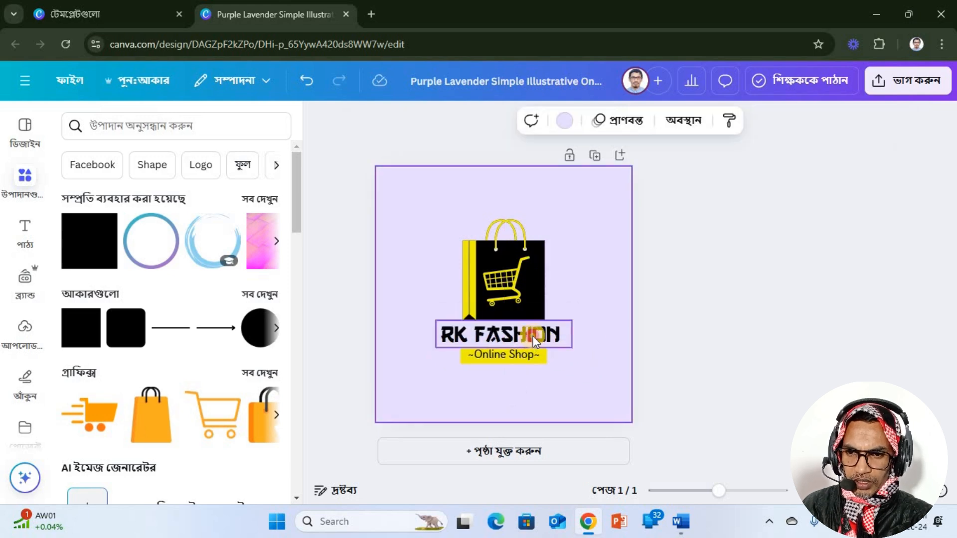
pyautogui.click(533, 336)
pyautogui.moveTo(536, 335); pyautogui.dragTo(537, 337)
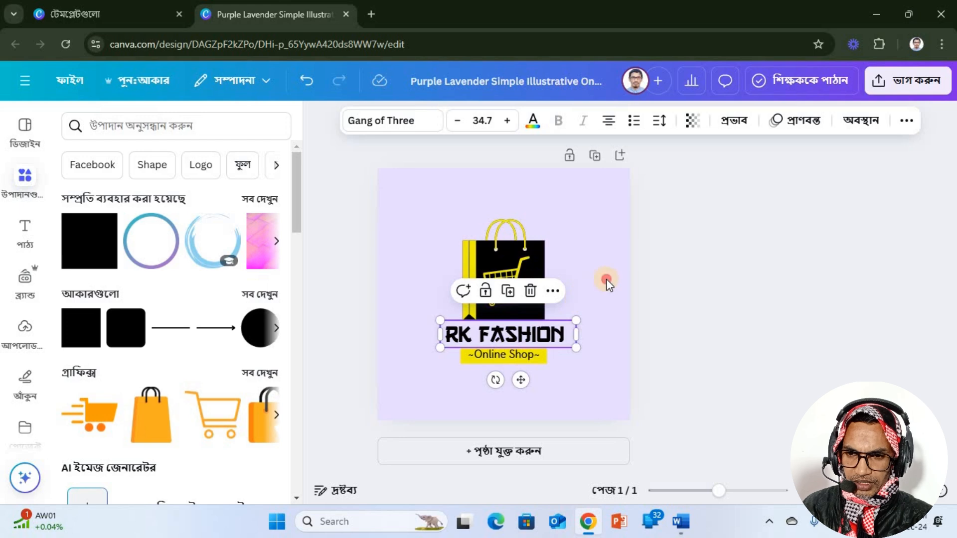
pyautogui.click(506, 372)
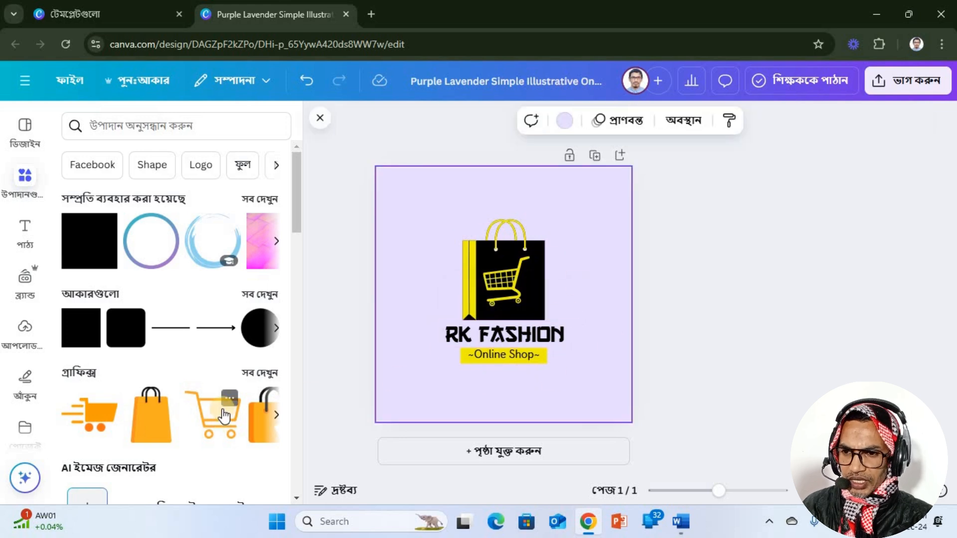
# Try the orange speeding-cart graphic beside the shopping bag and delete it.
pyautogui.moveTo(93, 414); pyautogui.dragTo(554, 281)
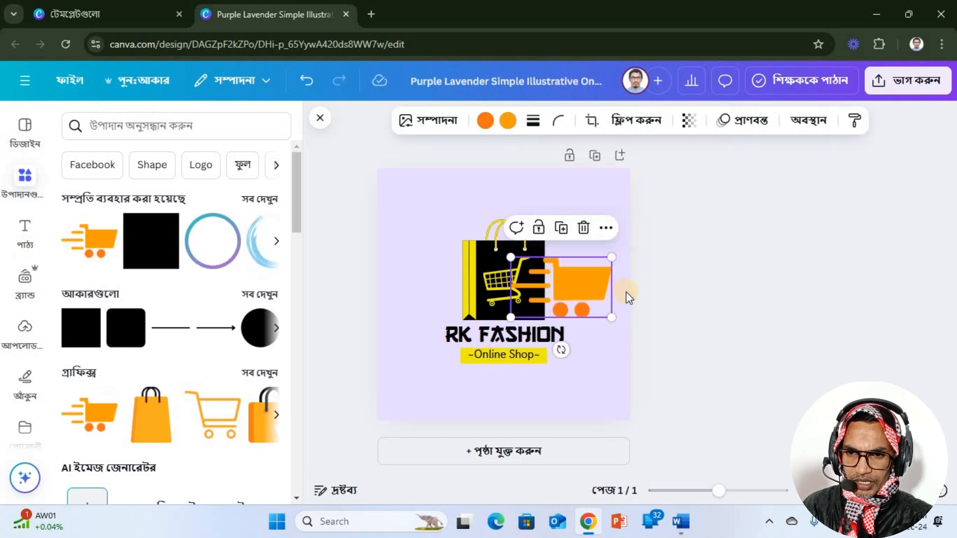
pyautogui.moveTo(587, 313)
pyautogui.mouseDown()
pyautogui.moveTo(589, 349)
pyautogui.moveTo(583, 282)
pyautogui.moveTo(580, 307)
pyautogui.mouseUp()
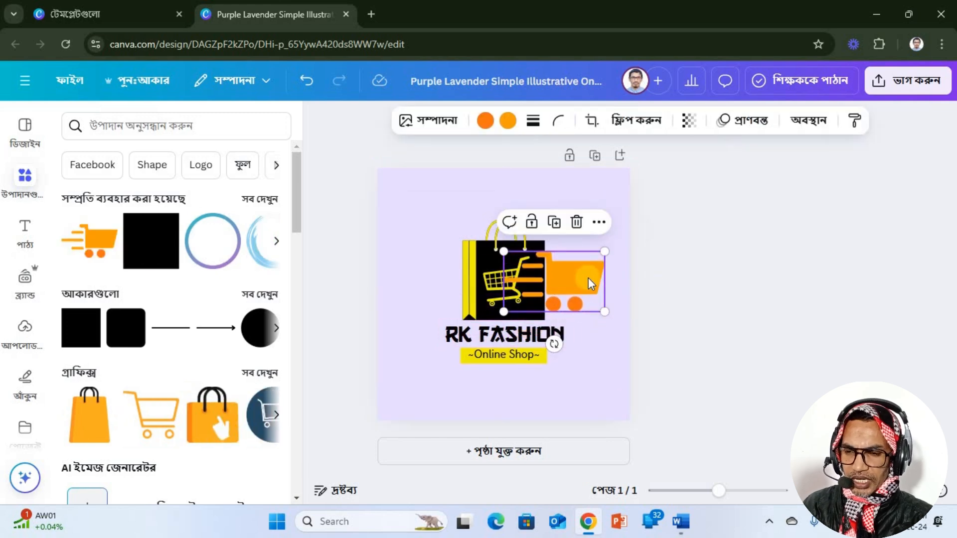
pyautogui.press('Delete')
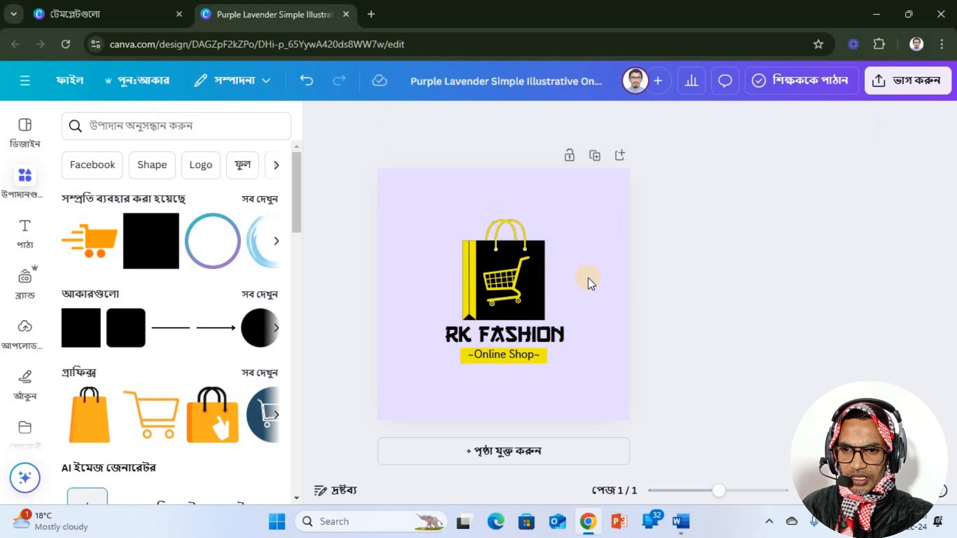
# Browse the elements library and search it for "round frame".
pyautogui.scroll(-4, 208, 338)
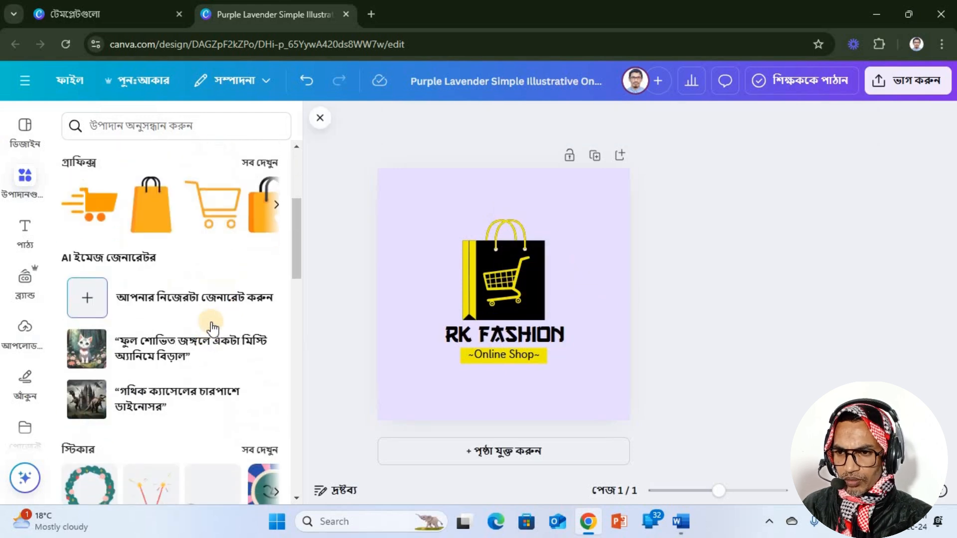
pyautogui.scroll(-3, 246, 307)
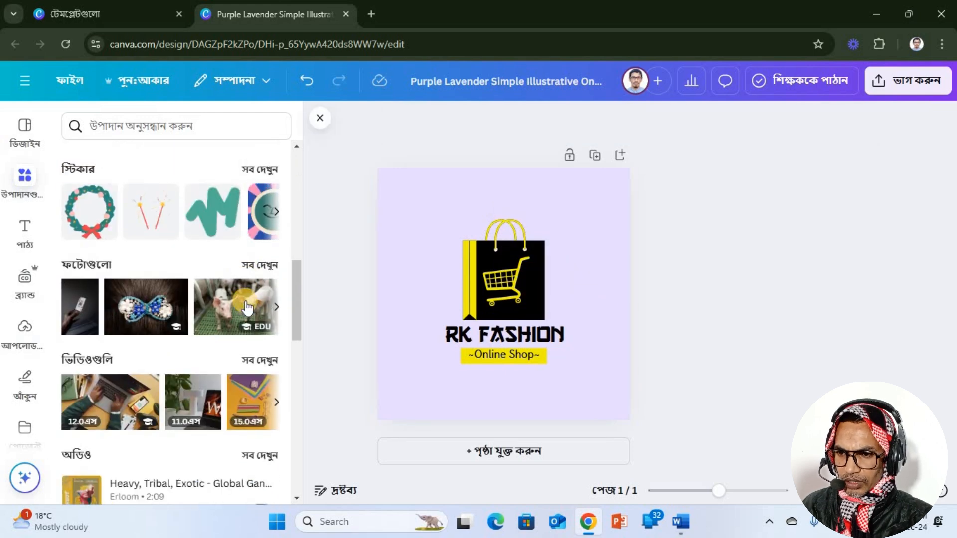
pyautogui.scroll(9, 247, 306)
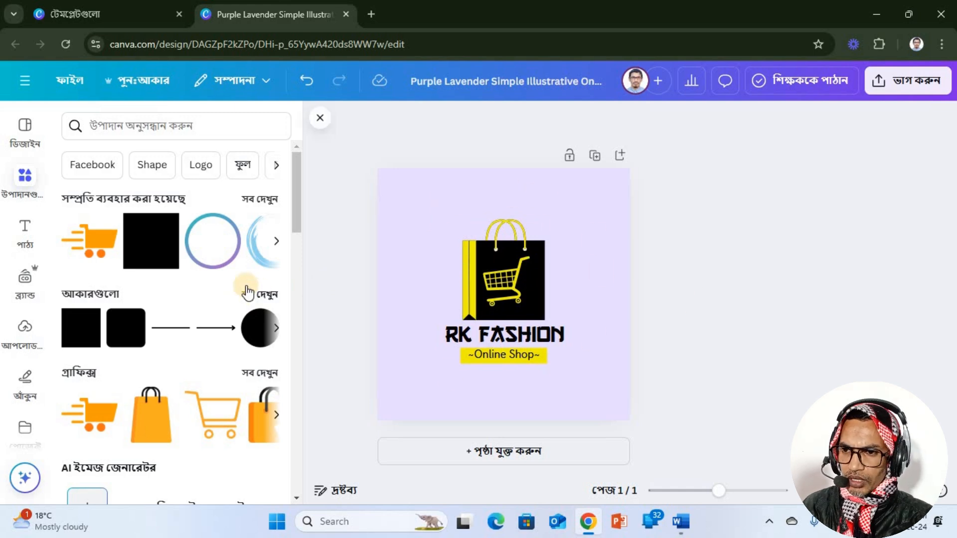
pyautogui.click(276, 243)
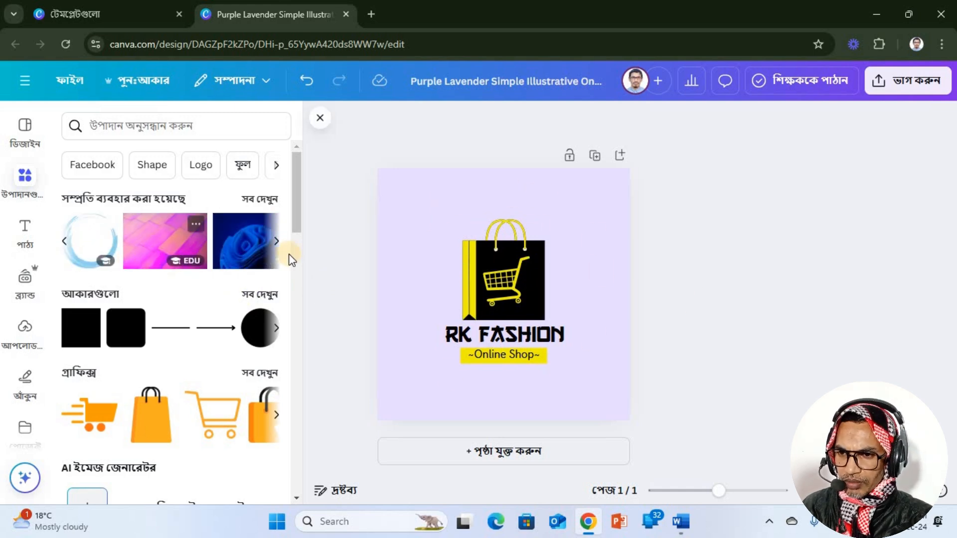
pyautogui.click(148, 130)
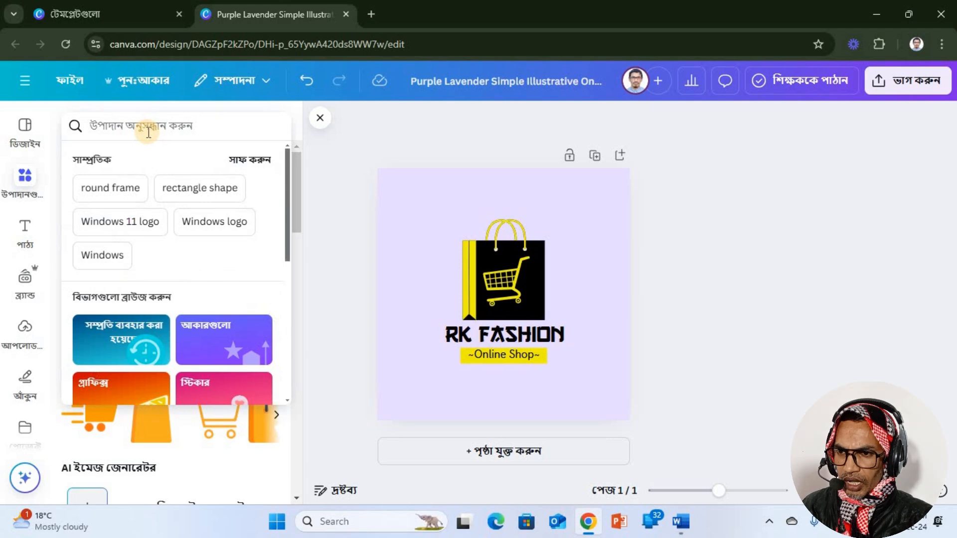
pyautogui.click(110, 192)
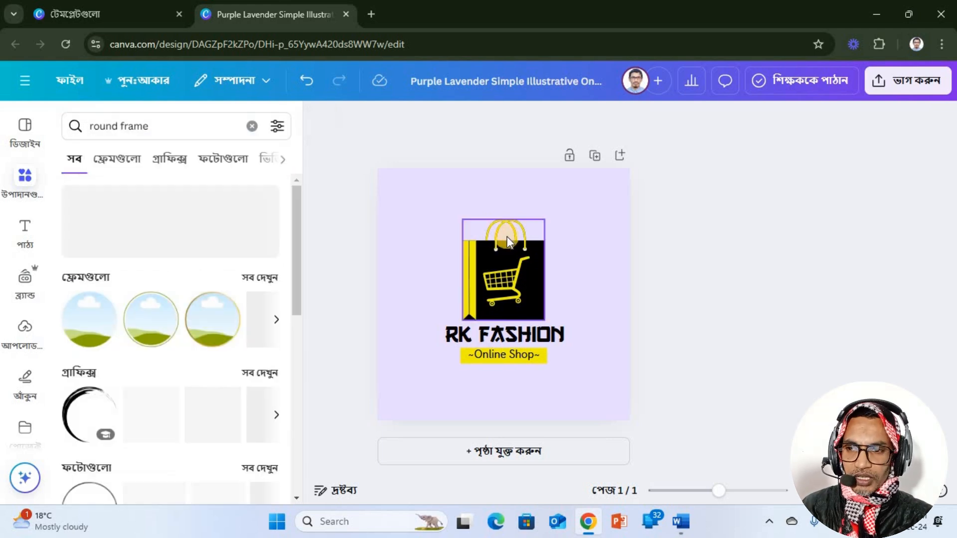
# Place the braided gold round frame photo from the search results around the shopping bag and its text.
pyautogui.scroll(-3, 222, 369)
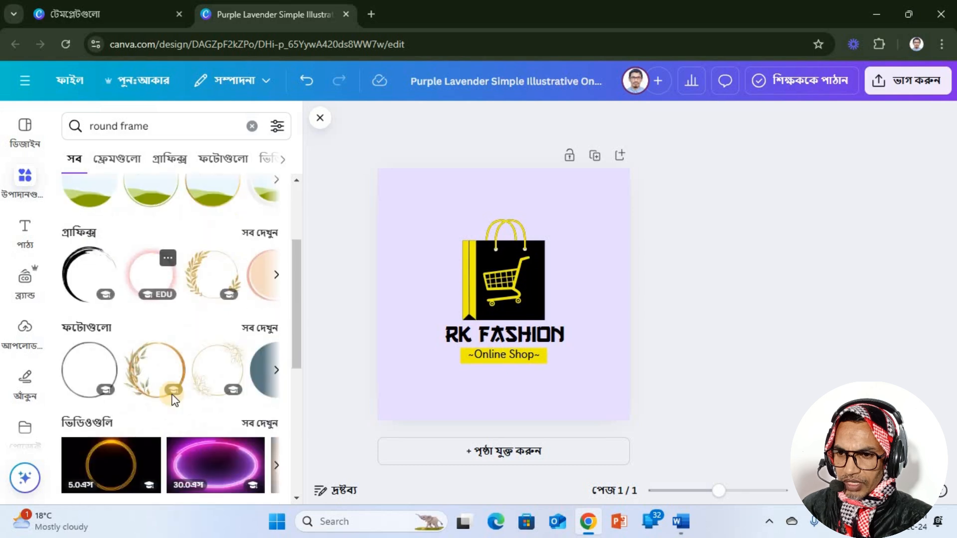
pyautogui.click(277, 275)
pyautogui.click(277, 276)
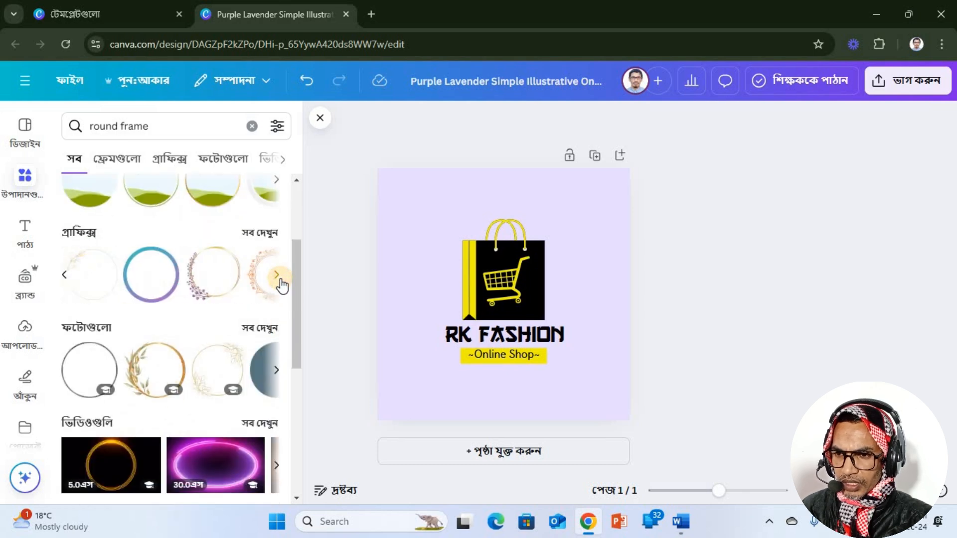
pyautogui.click(279, 277)
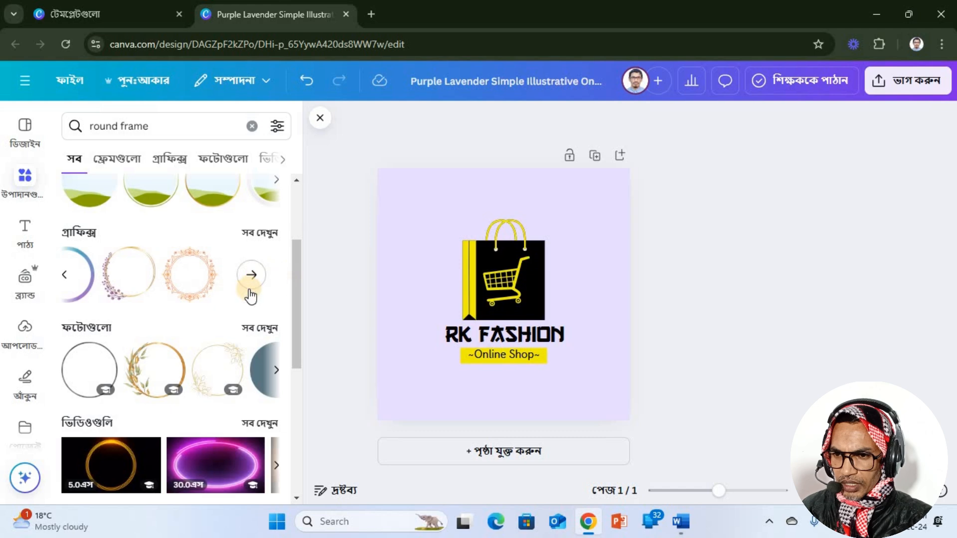
pyautogui.click(277, 372)
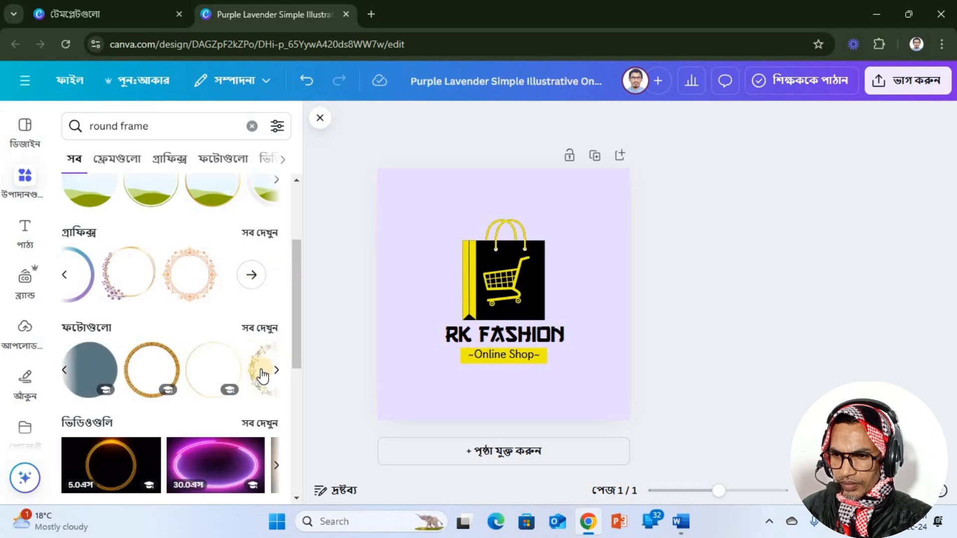
pyautogui.moveTo(156, 371); pyautogui.dragTo(440, 227)
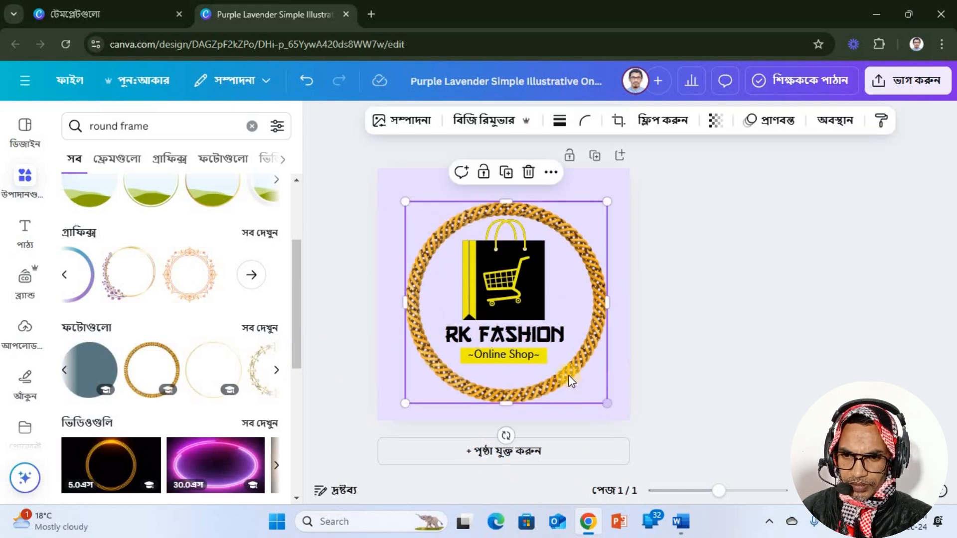
# Shrink the braided gold ring slightly and position it evenly around the logo.
pyautogui.moveTo(567, 373); pyautogui.dragTo(572, 370)
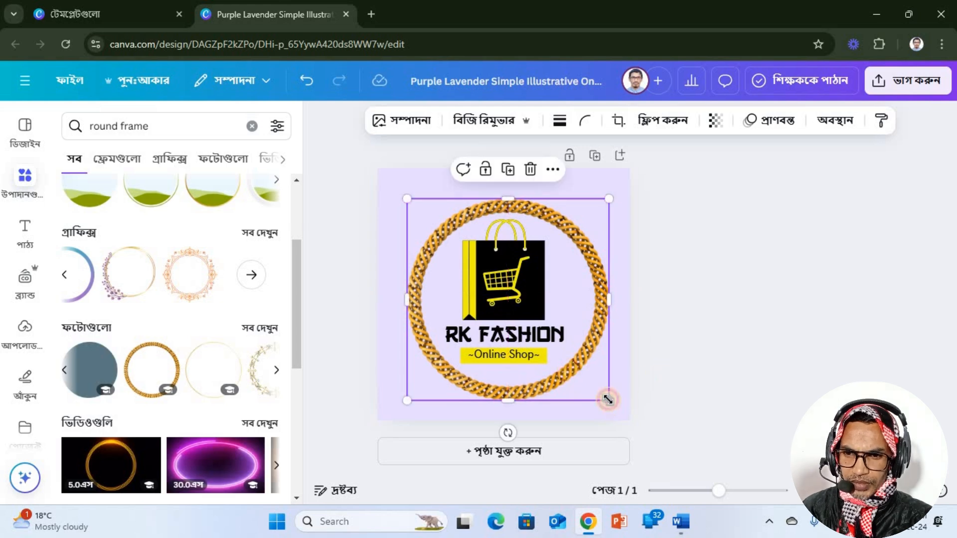
pyautogui.moveTo(607, 400); pyautogui.dragTo(603, 395)
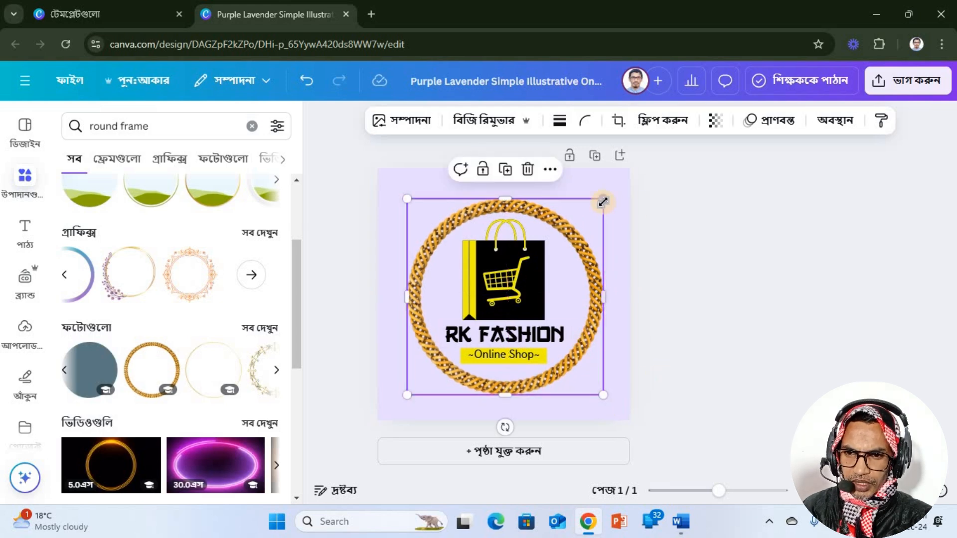
pyautogui.moveTo(602, 203); pyautogui.dragTo(599, 203)
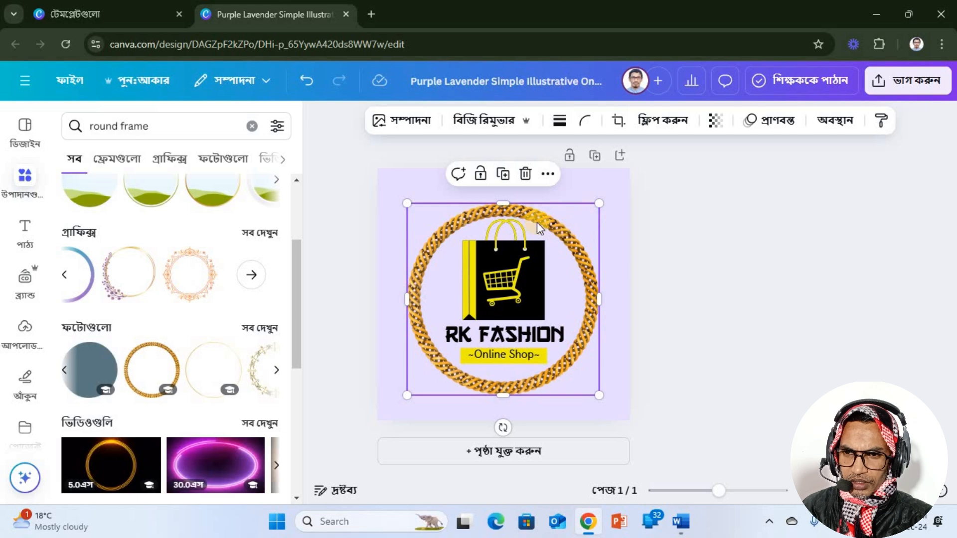
pyautogui.click(733, 361)
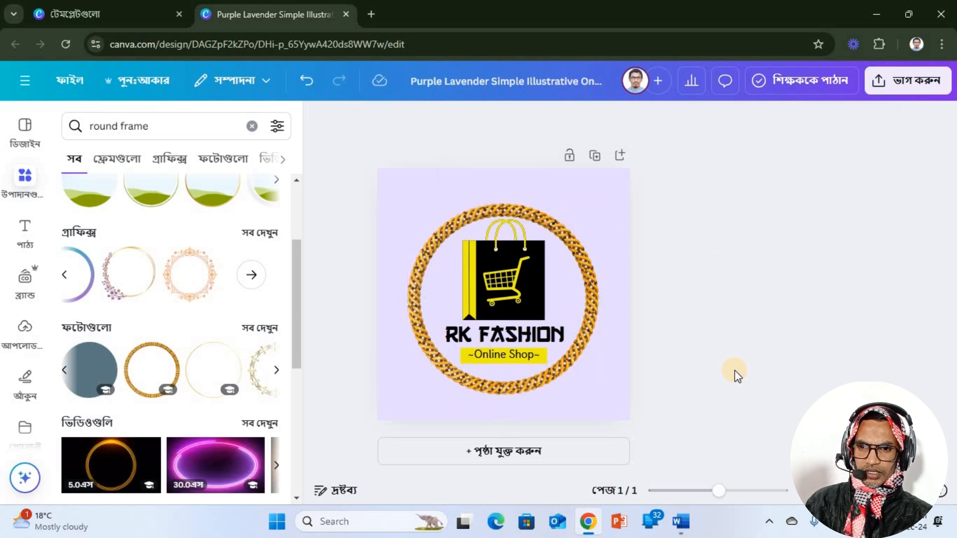
# Enlarge the braided gold ring slightly and reposition it around the logo.
pyautogui.click(567, 220)
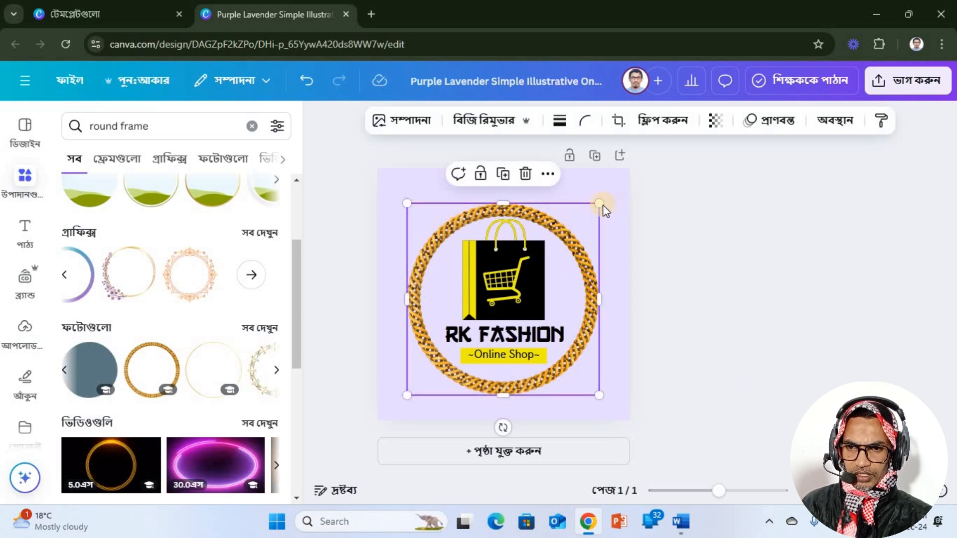
pyautogui.moveTo(601, 205); pyautogui.dragTo(605, 198)
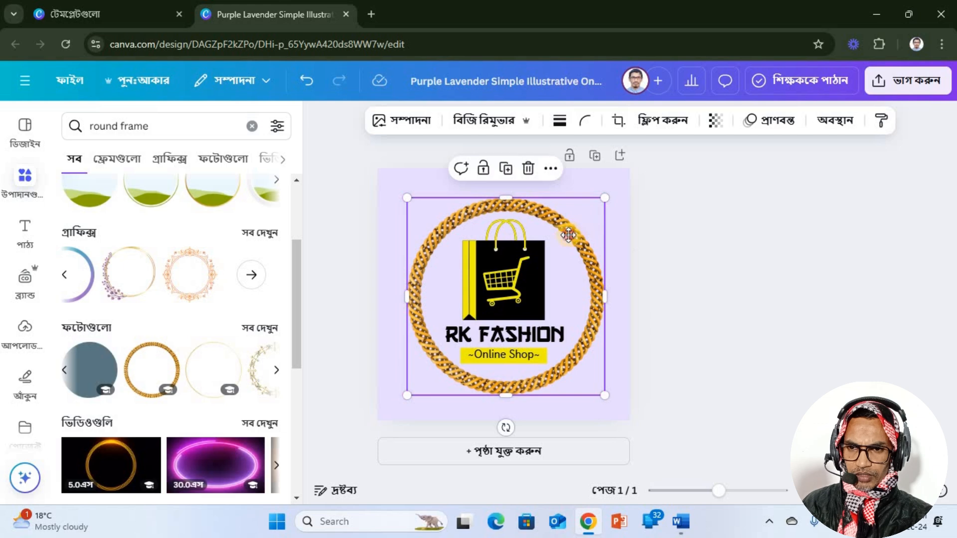
pyautogui.moveTo(568, 235); pyautogui.dragTo(573, 239)
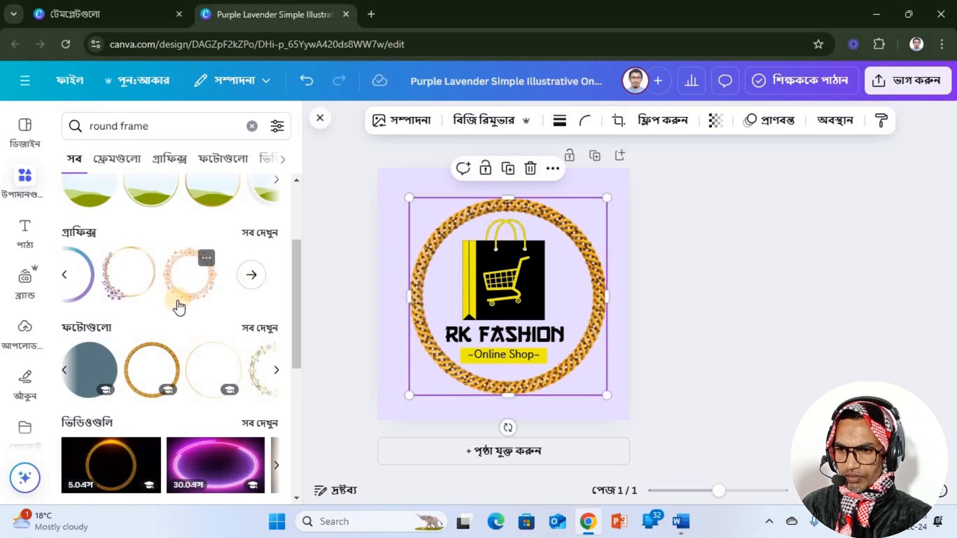
# Delete the braided gold ring from around the logo.
pyautogui.scroll(-4, 179, 307)
pyautogui.scroll(4, 179, 305)
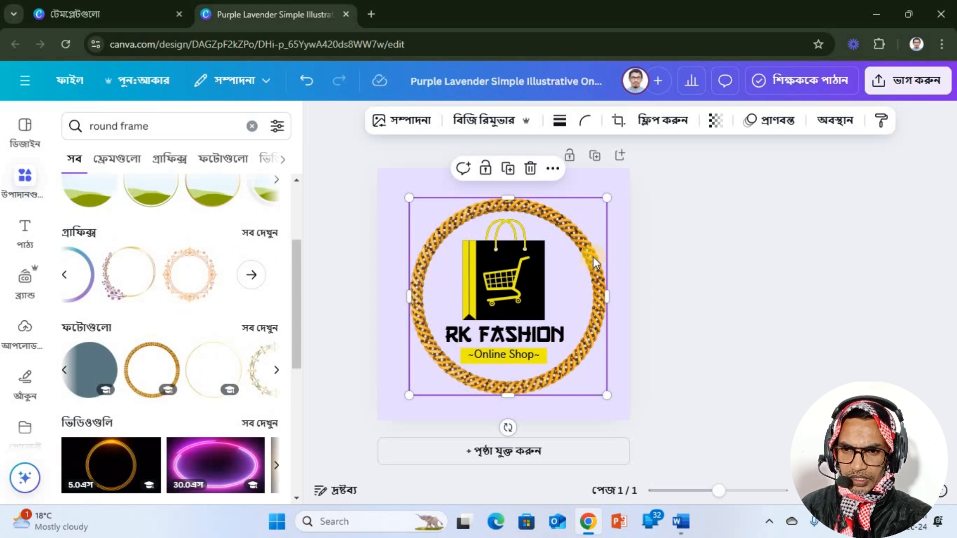
pyautogui.press('Delete')
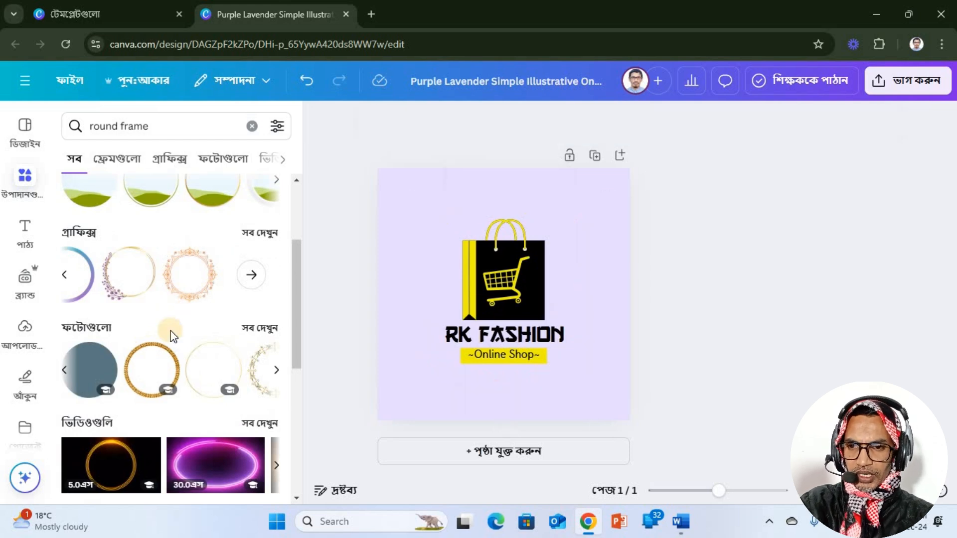
# Add the teal-to-purple gradient ring graphic from the round frame results and enlarge it to encircle the shopping bag and both text lines.
pyautogui.moveTo(86, 290); pyautogui.dragTo(492, 279)
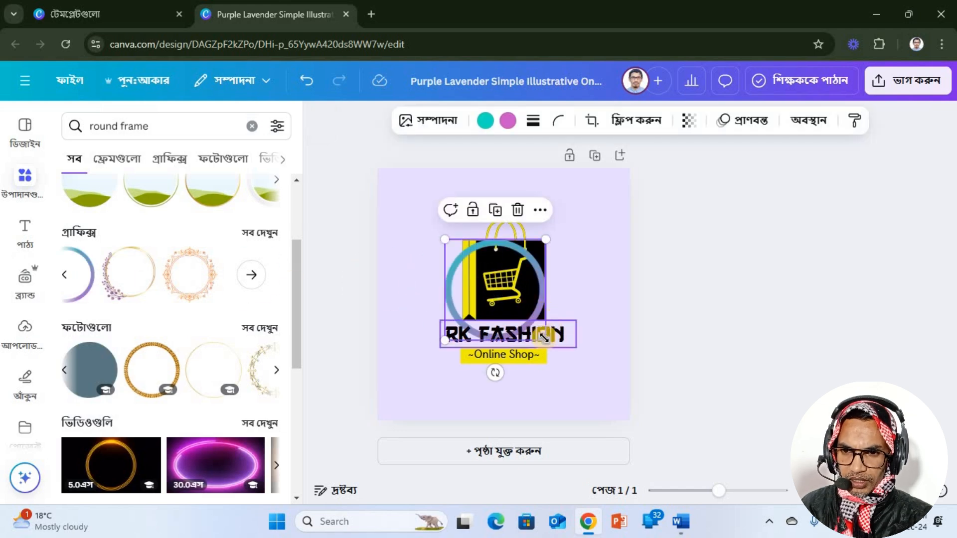
pyautogui.moveTo(546, 341); pyautogui.dragTo(614, 403)
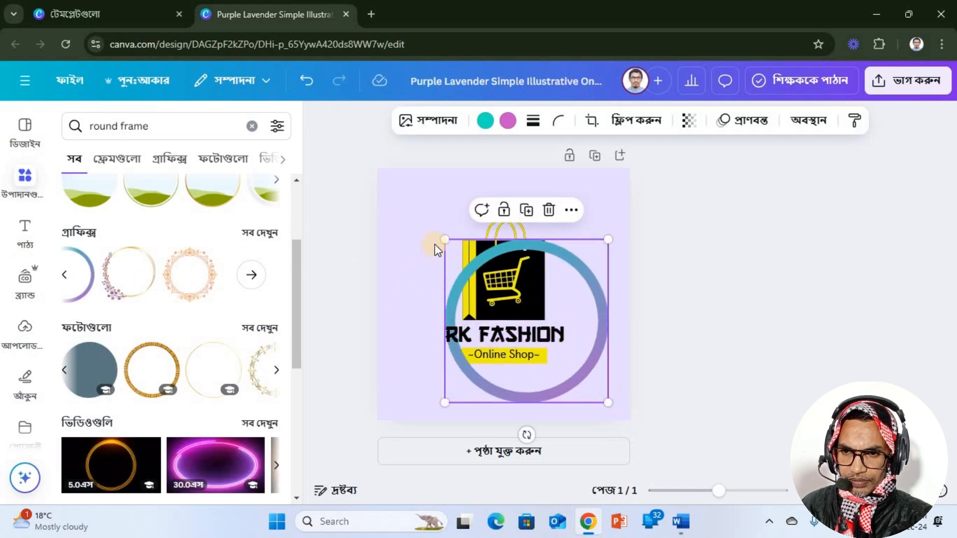
pyautogui.moveTo(443, 241); pyautogui.dragTo(400, 211)
pyautogui.moveTo(580, 244); pyautogui.dragTo(576, 244)
pyautogui.moveTo(606, 200); pyautogui.dragTo(648, 215)
pyautogui.click(666, 278)
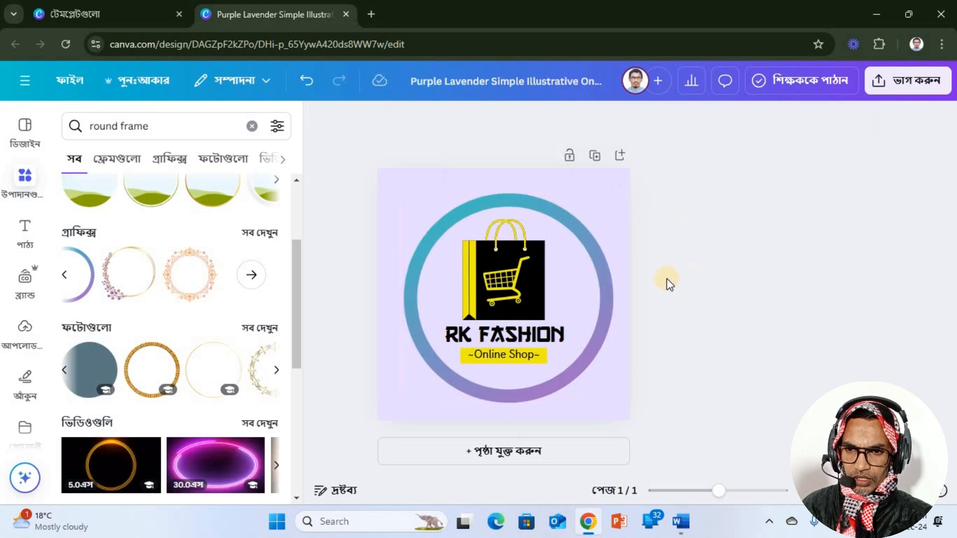
# Recolour the gradient ring, replacing teal with the document's yellow and pink with black.
pyautogui.click(587, 250)
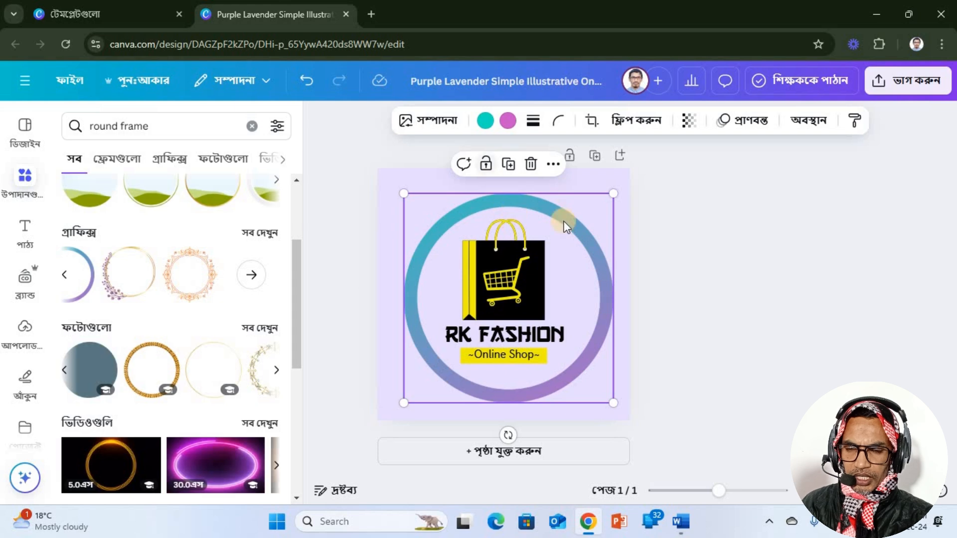
pyautogui.click(485, 120)
pyautogui.click(263, 234)
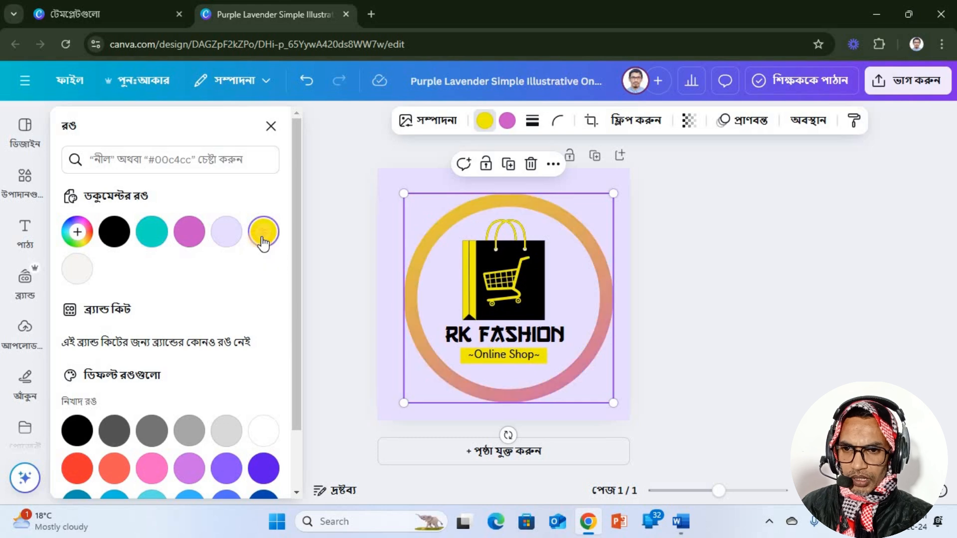
pyautogui.click(507, 120)
pyautogui.click(110, 231)
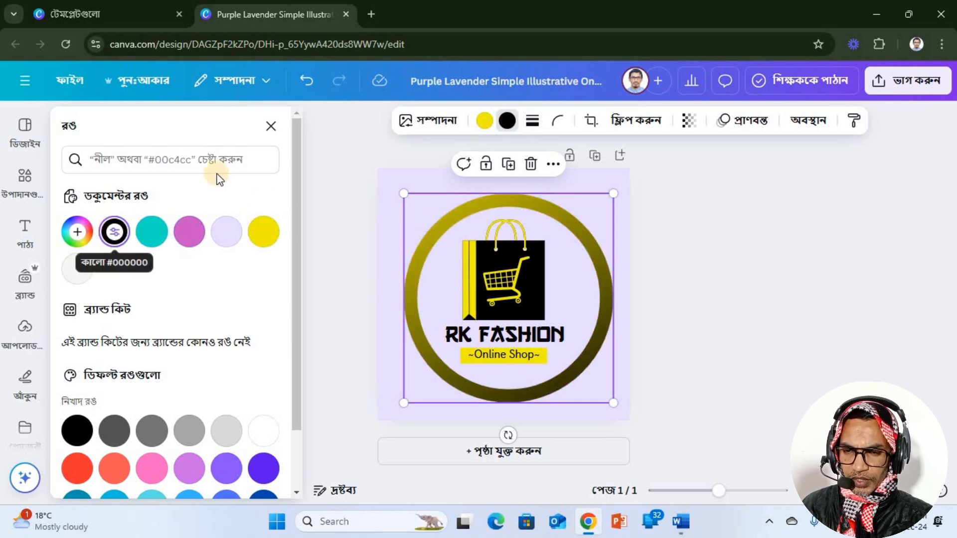
pyautogui.click(657, 286)
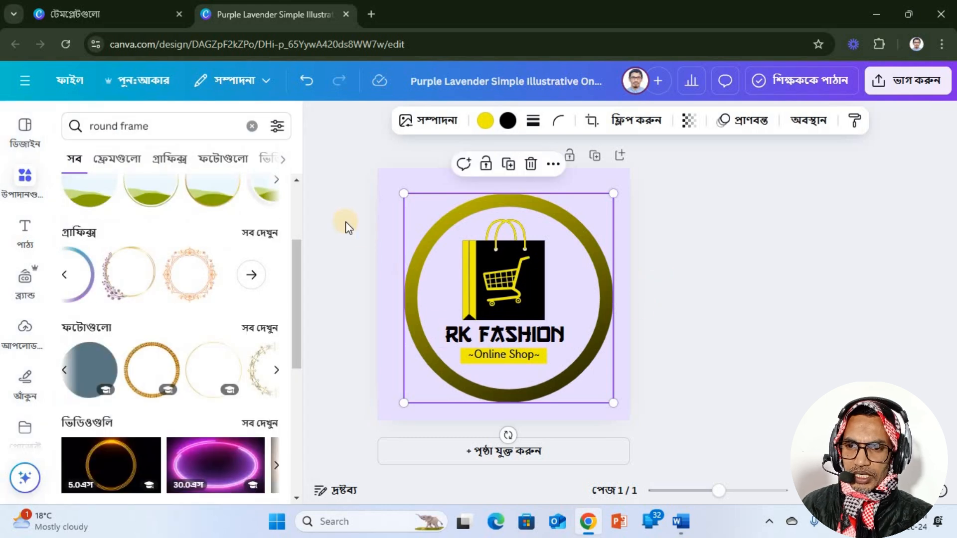
pyautogui.click(346, 222)
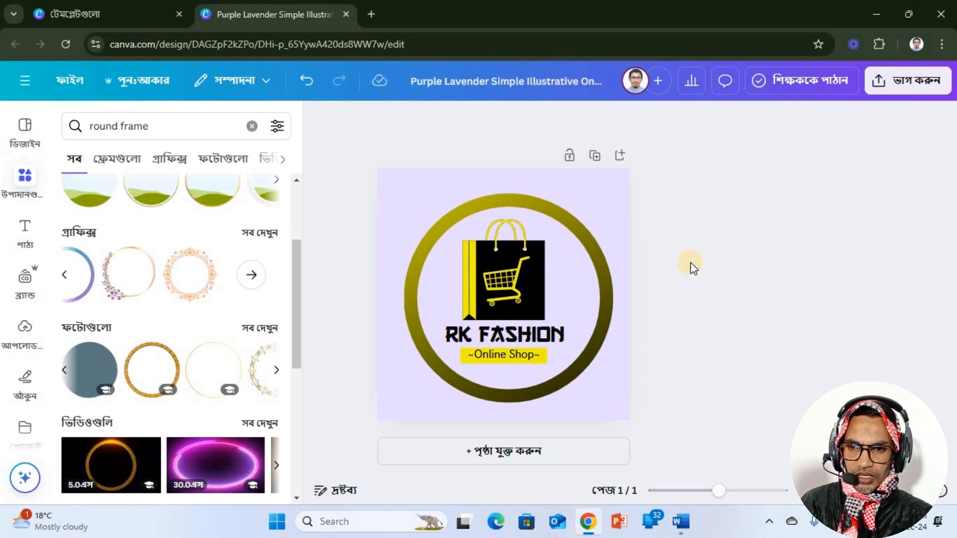
# Move the yellow-to-black ring slightly so it is centred horizontally on the page.
pyautogui.click(588, 243)
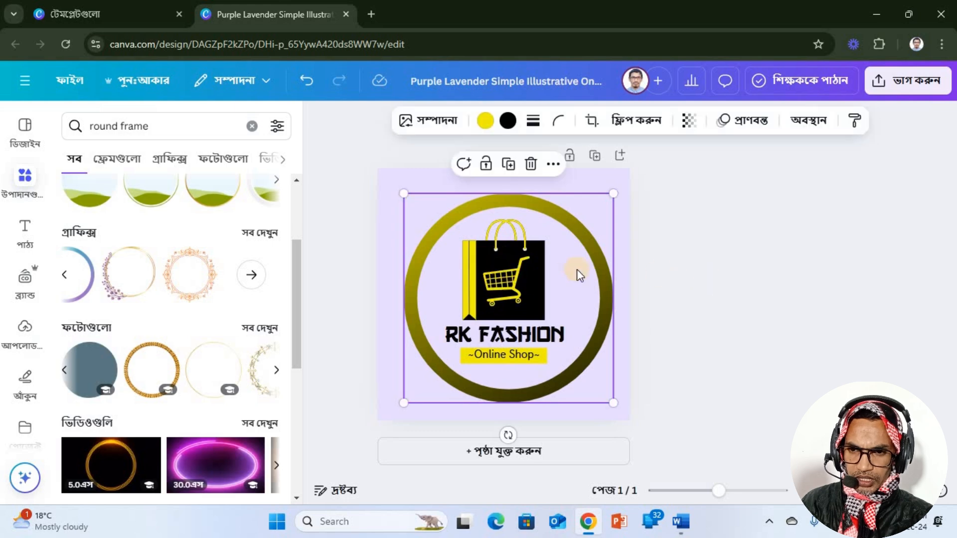
pyautogui.moveTo(573, 269); pyautogui.dragTo(573, 268)
pyautogui.click(691, 266)
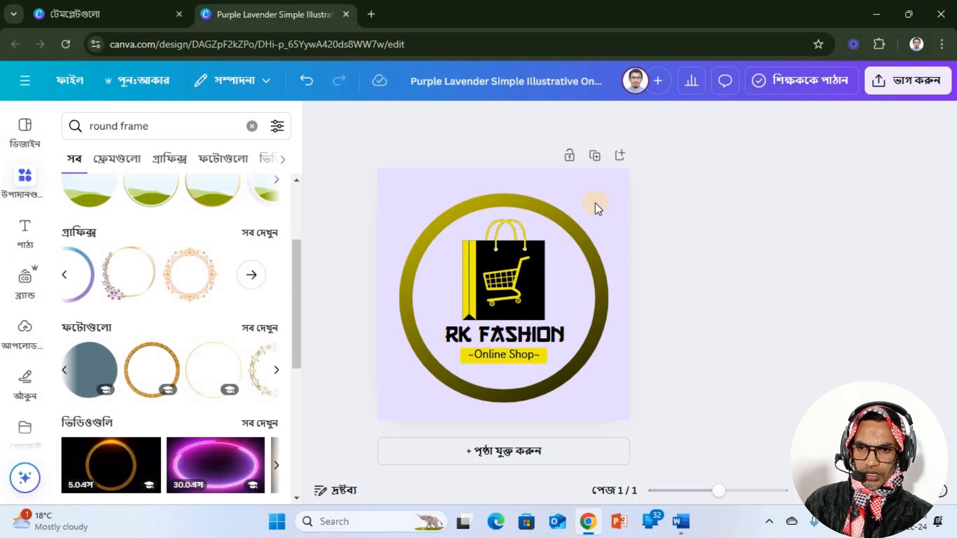
# Change the page background colour to white.
pyautogui.click(609, 182)
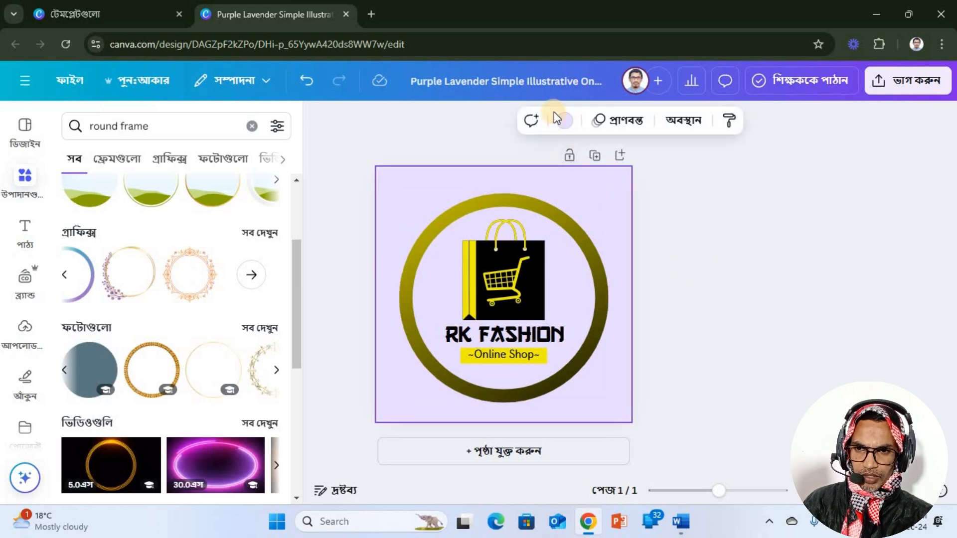
pyautogui.click(564, 120)
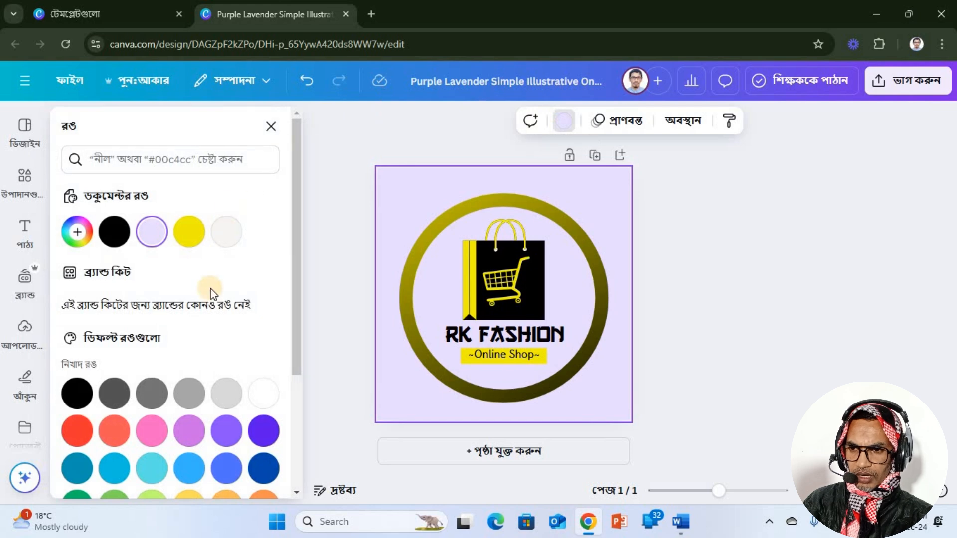
pyautogui.scroll(-4, 187, 324)
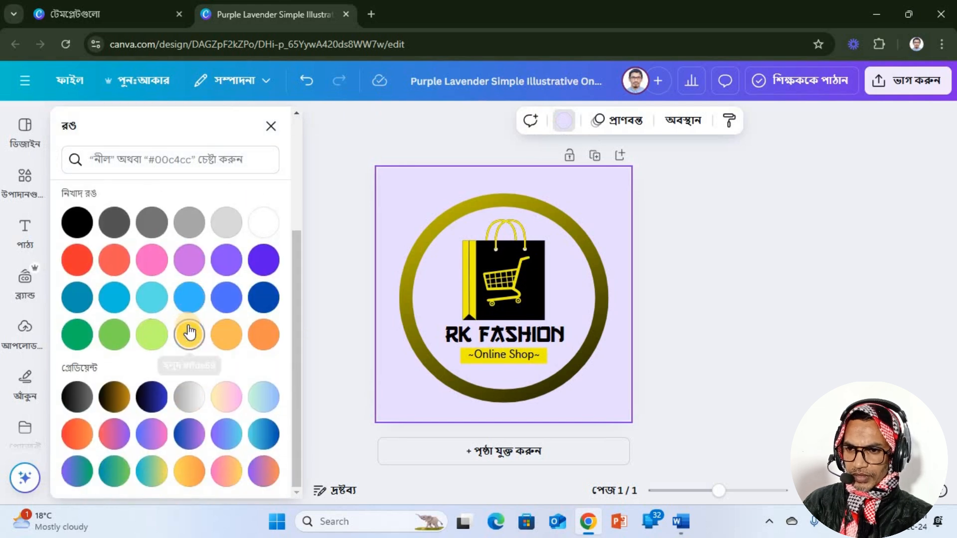
pyautogui.scroll(4, 203, 314)
pyautogui.click(262, 393)
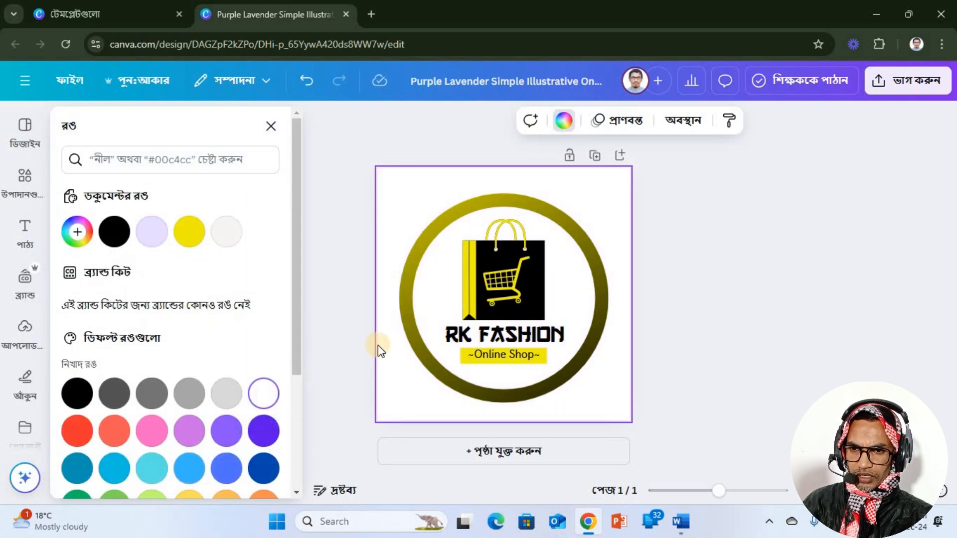
pyautogui.press('Escape')
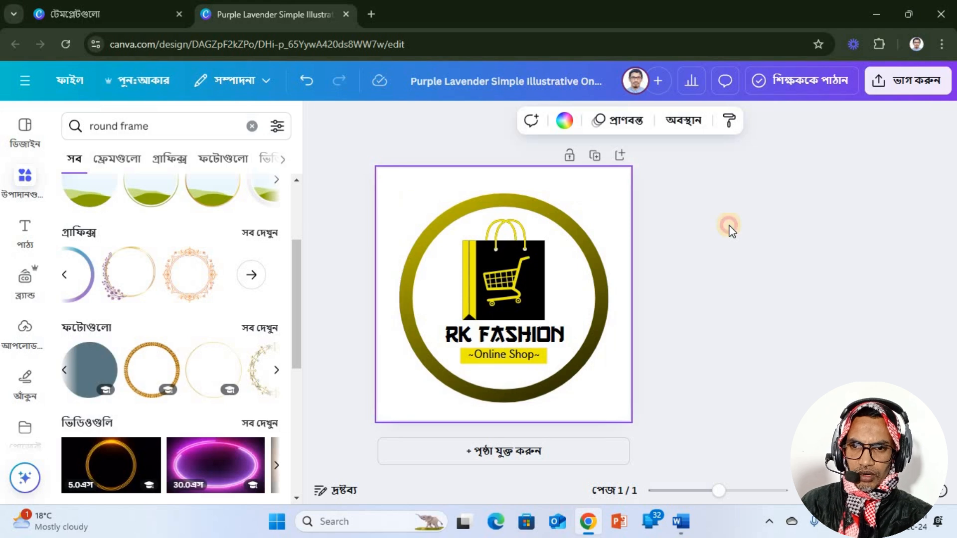
pyautogui.click(728, 226)
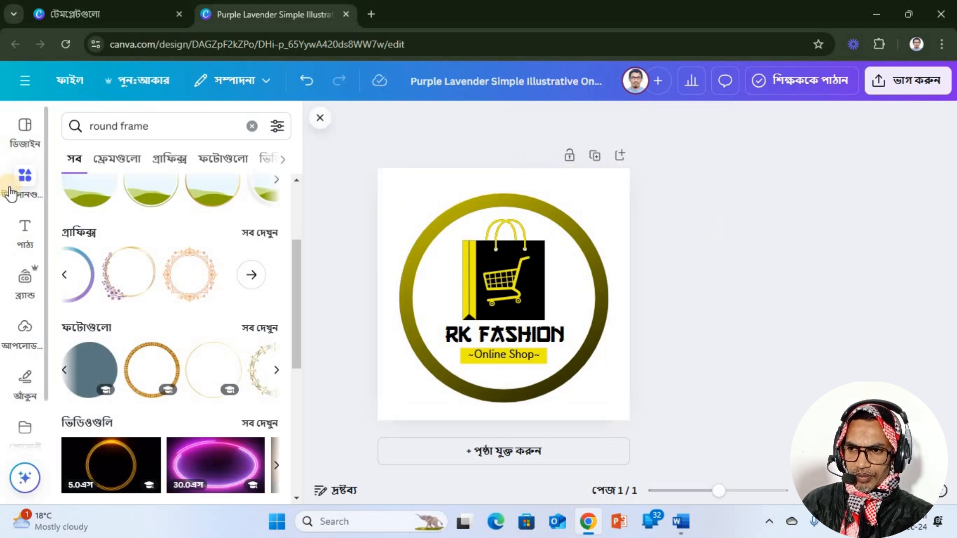
pyautogui.click(25, 176)
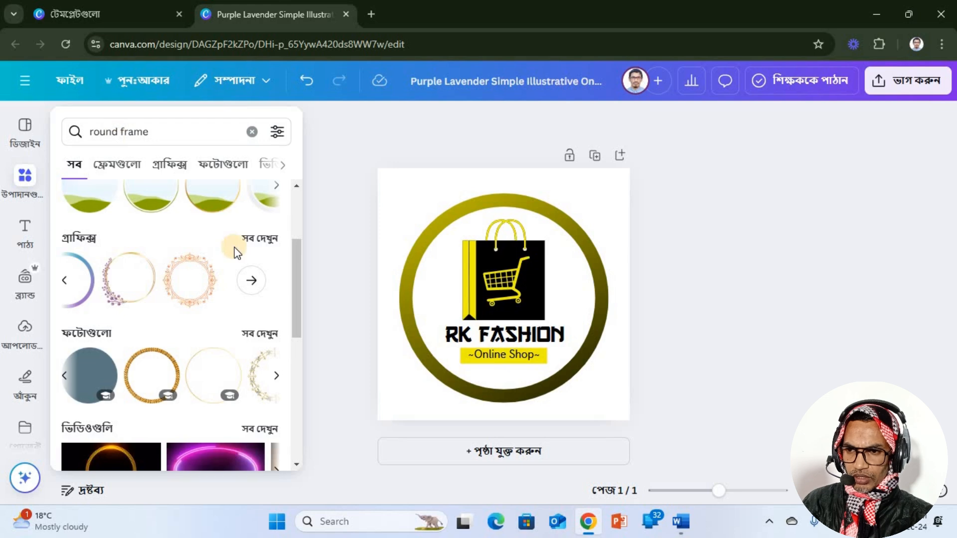
pyautogui.scroll(-5, 237, 252)
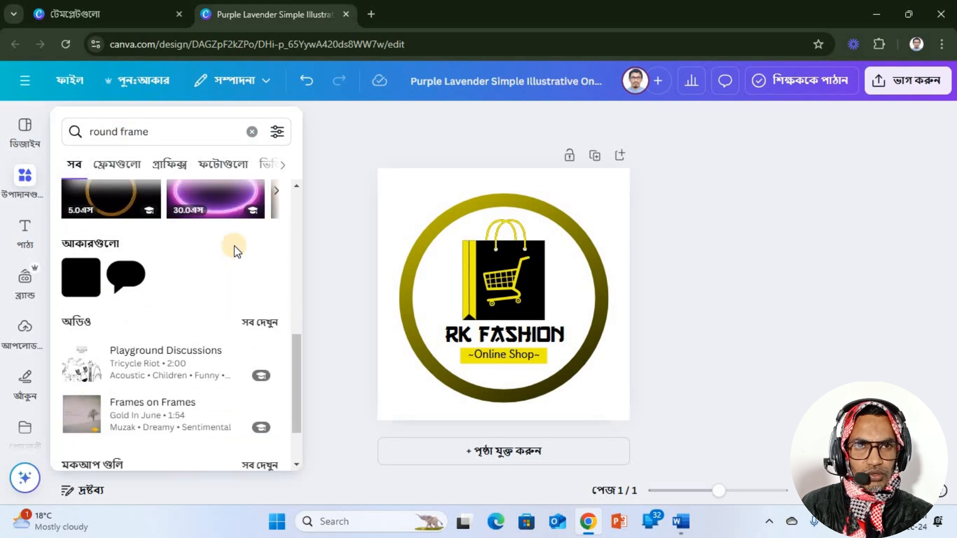
pyautogui.click(666, 265)
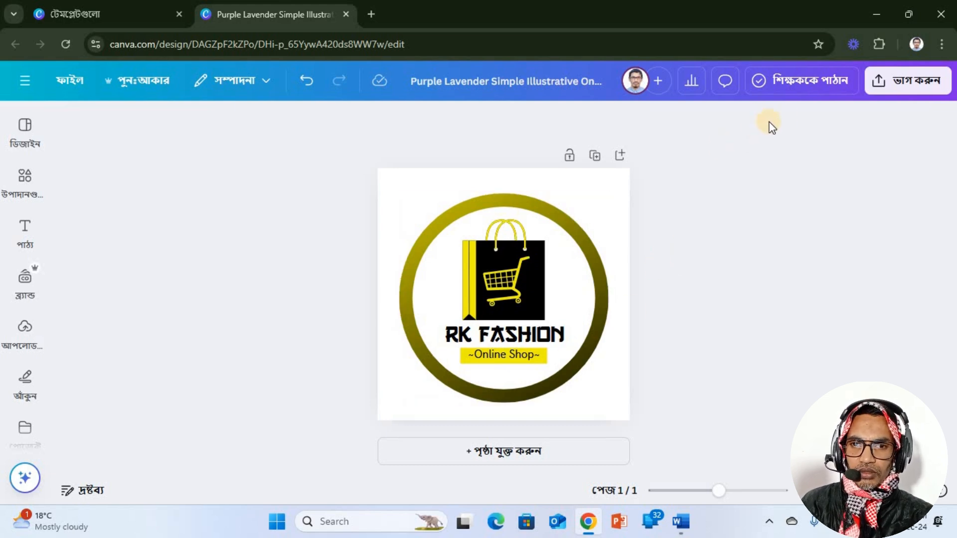
# Download the finished logo as a PNG with the size multiplier set to 1.25.
pyautogui.click(901, 82)
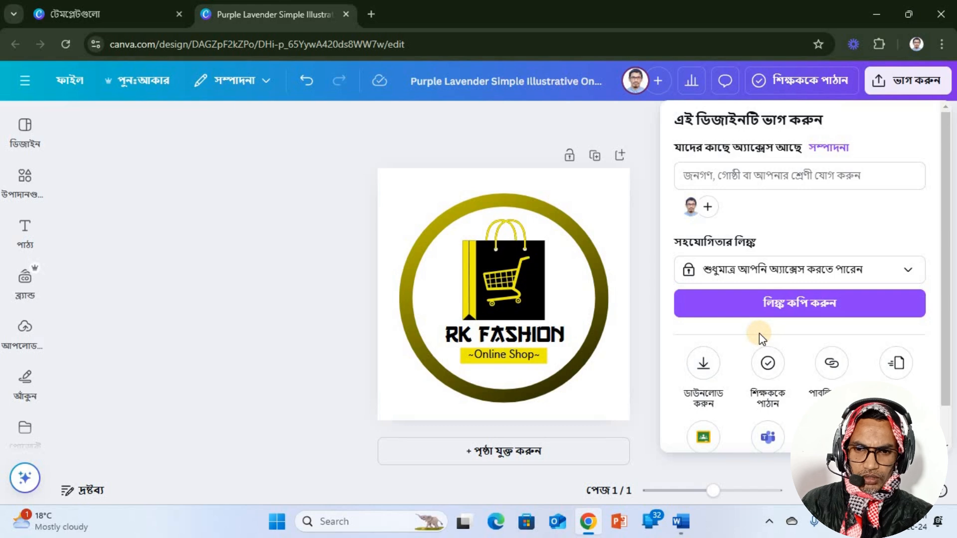
pyautogui.scroll(-1, 759, 333)
pyautogui.click(702, 319)
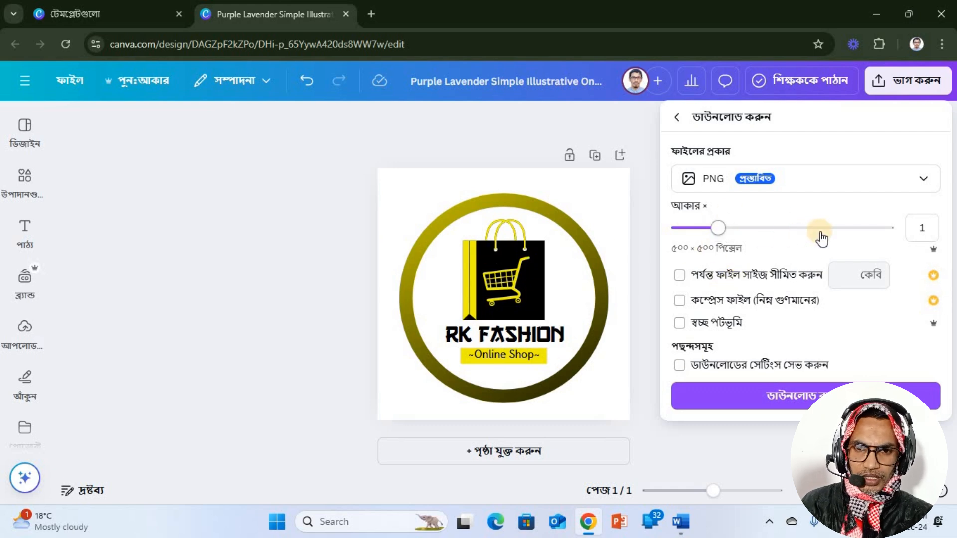
pyautogui.moveTo(727, 235)
pyautogui.mouseDown()
pyautogui.moveTo(824, 235)
pyautogui.moveTo(756, 237)
pyautogui.moveTo(816, 238)
pyautogui.moveTo(737, 228)
pyautogui.mouseUp()
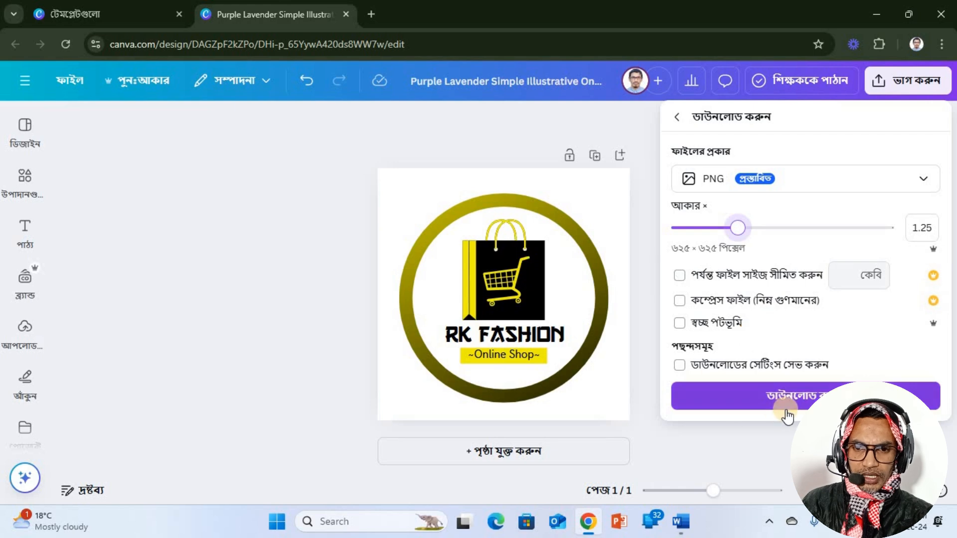
pyautogui.click(768, 401)
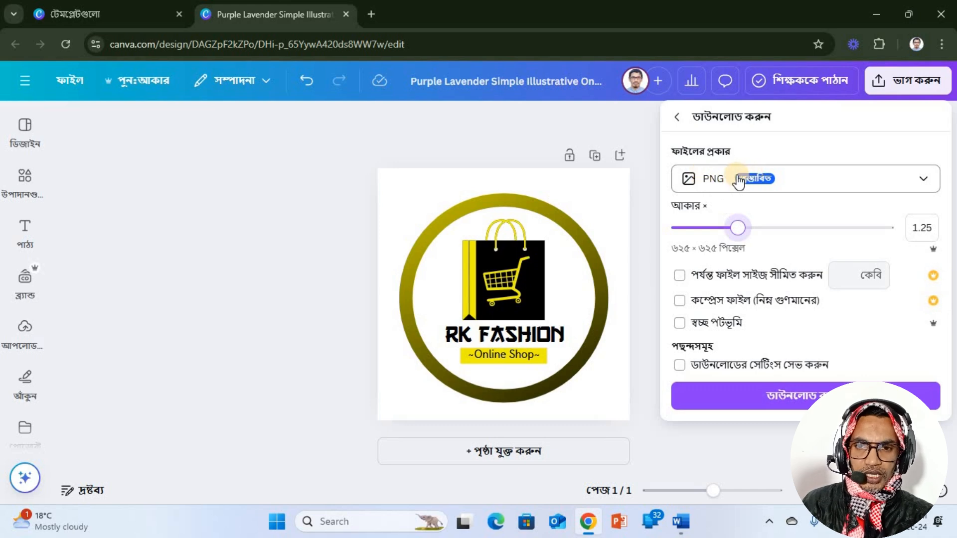
pyautogui.click(920, 180)
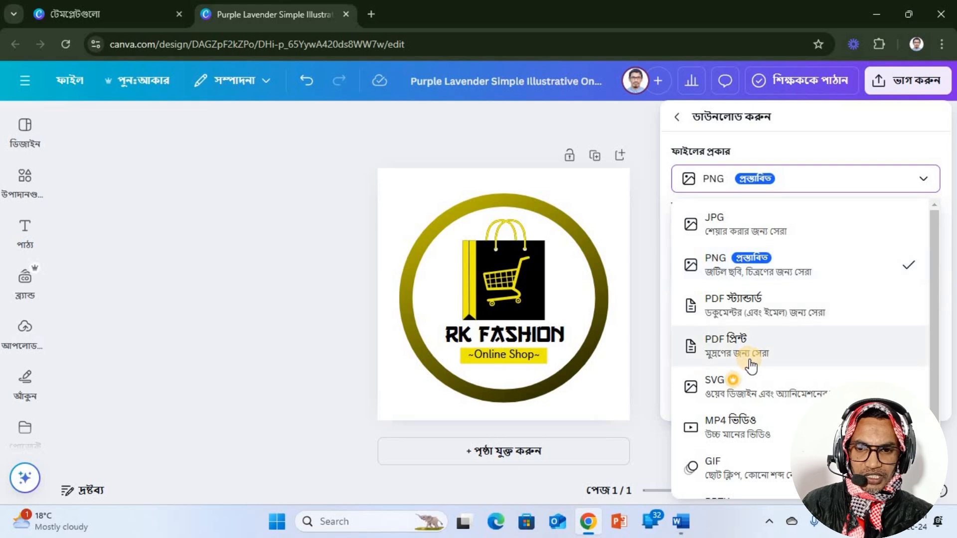
pyautogui.click(833, 140)
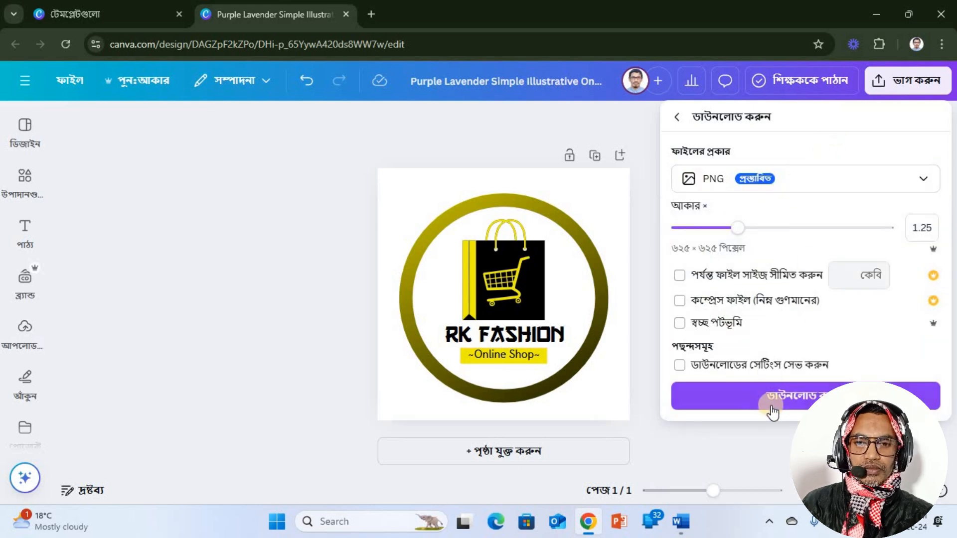
pyautogui.click(796, 397)
pyautogui.click(797, 396)
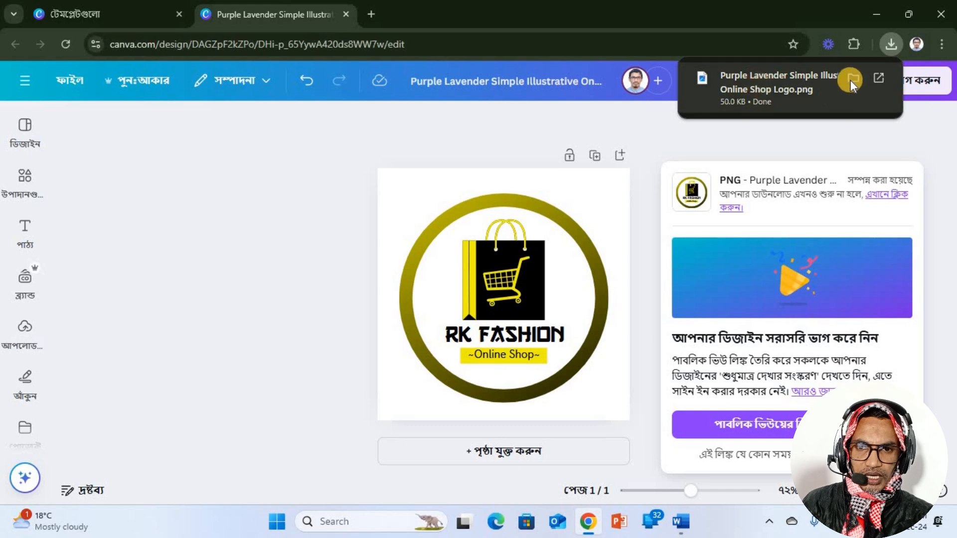
# Show the downloaded logo PNG in its folder and view it maximized in the image viewer.
pyautogui.click(851, 76)
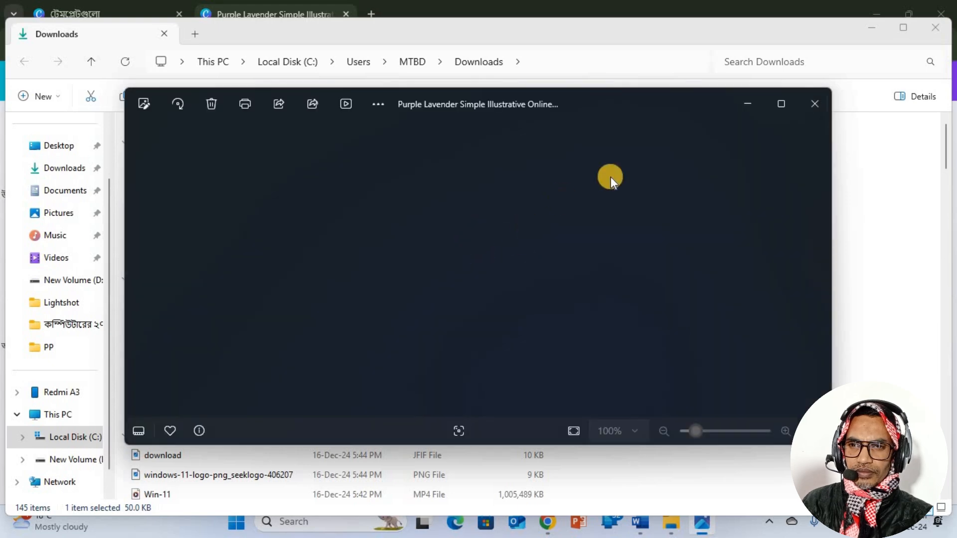
pyautogui.click(784, 104)
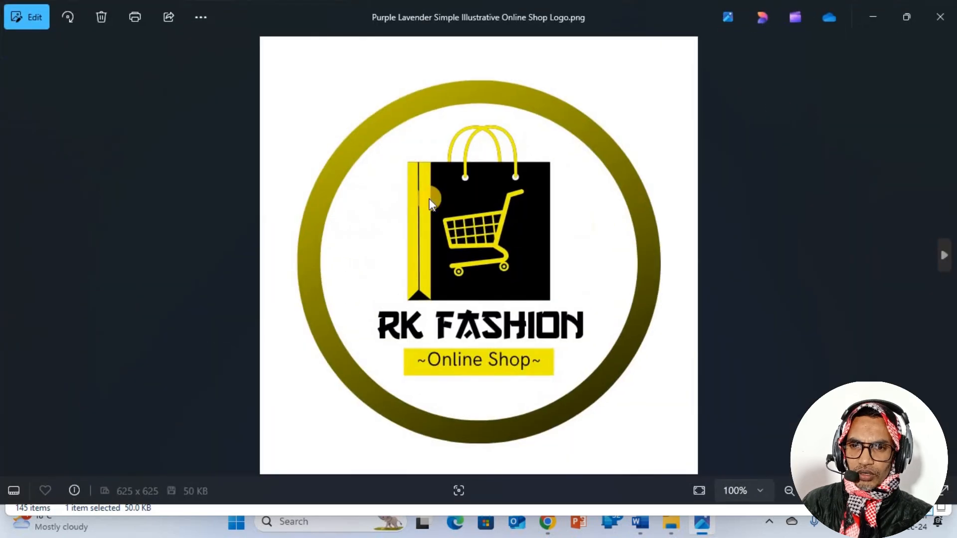